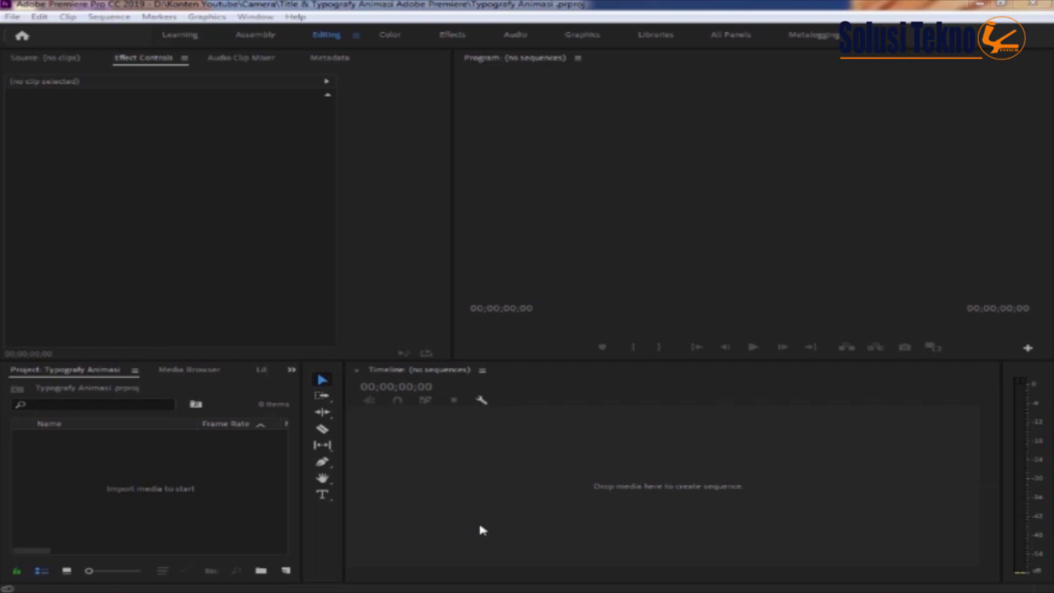
- Import VIDEO.mp4 from the Video folder through the Media Browser
left_click(190, 370)
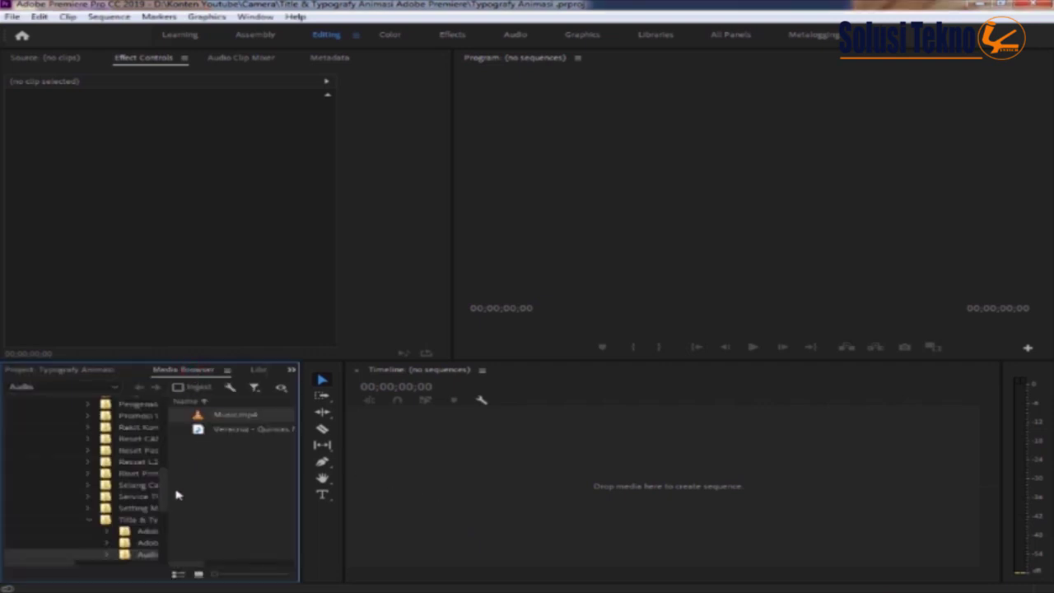
left_click_drag(169, 505, 163, 531)
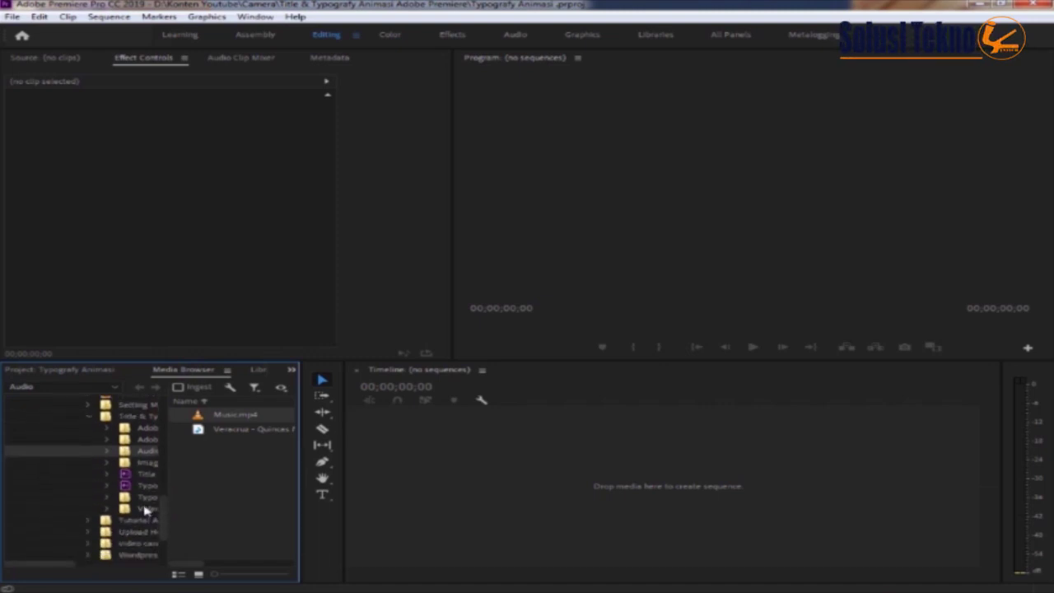
left_click(146, 510)
right_click(219, 421)
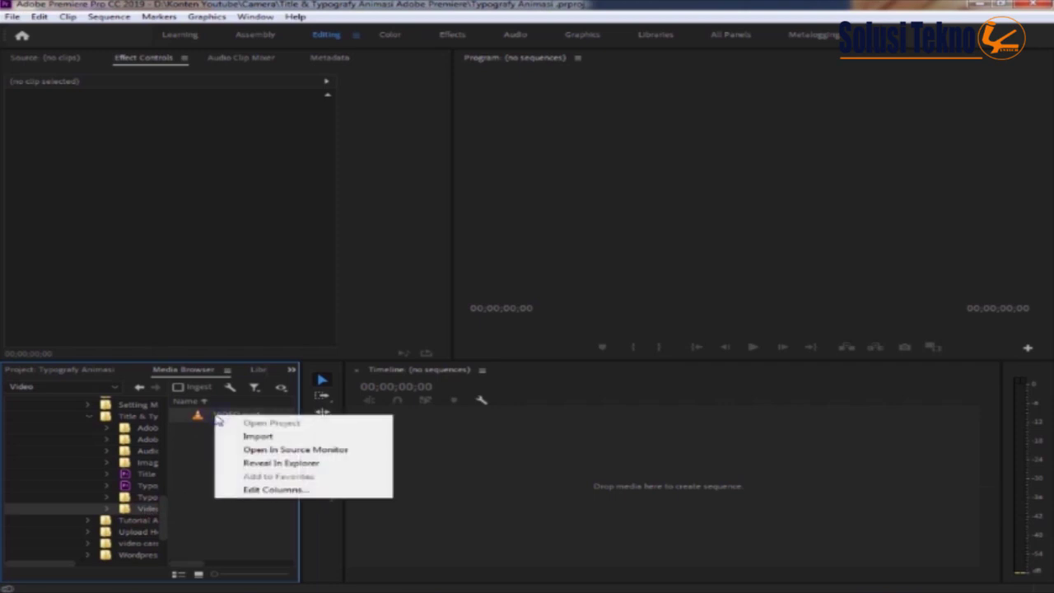
left_click(257, 437)
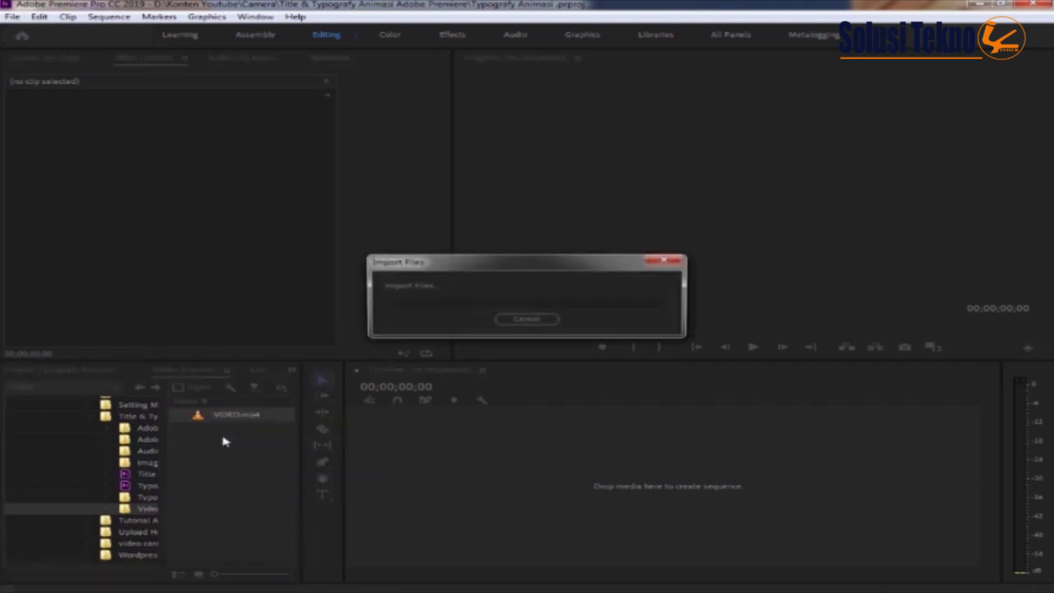
- Create a new sequence from the VIDEO clip and scrub through the footage
left_click(73, 372)
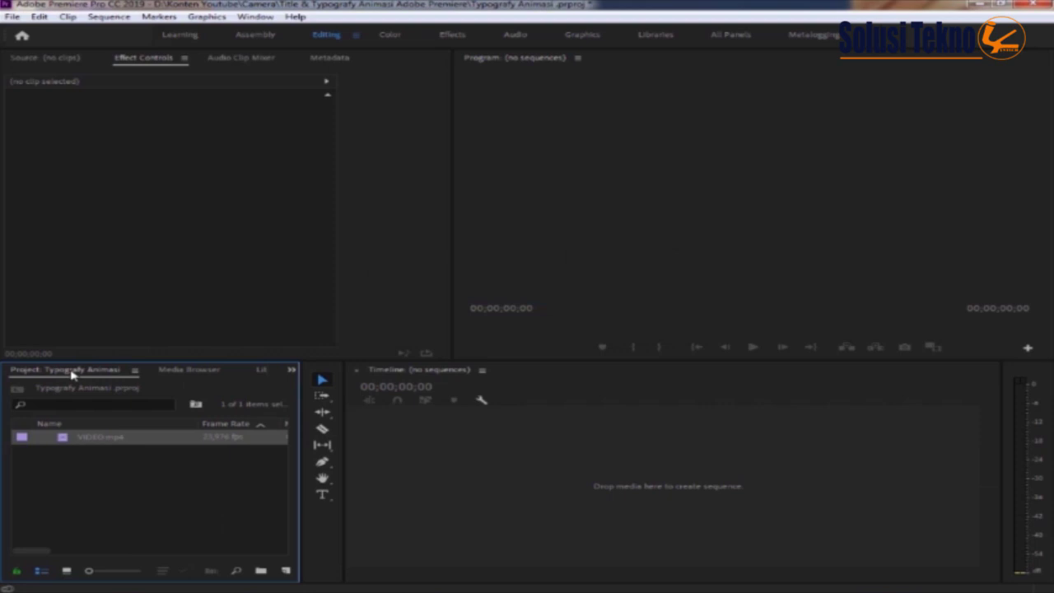
right_click(94, 441)
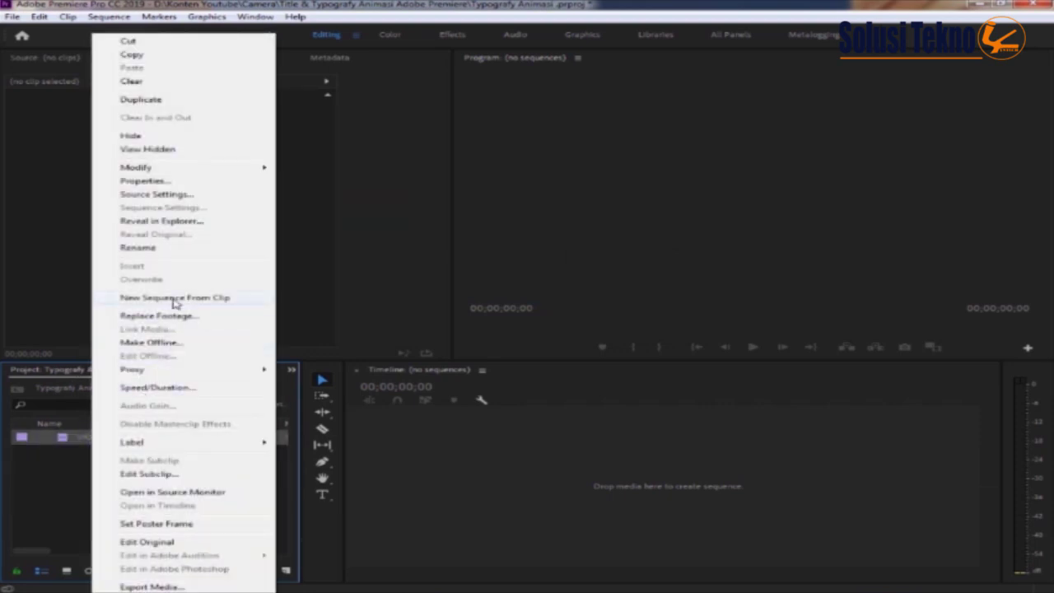
left_click(175, 298)
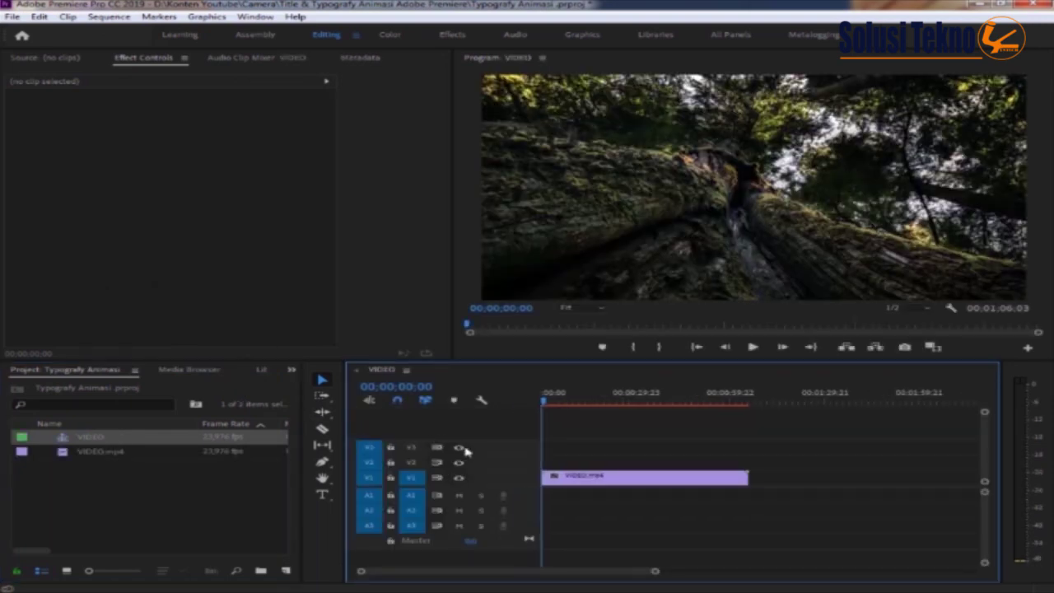
left_click(549, 404)
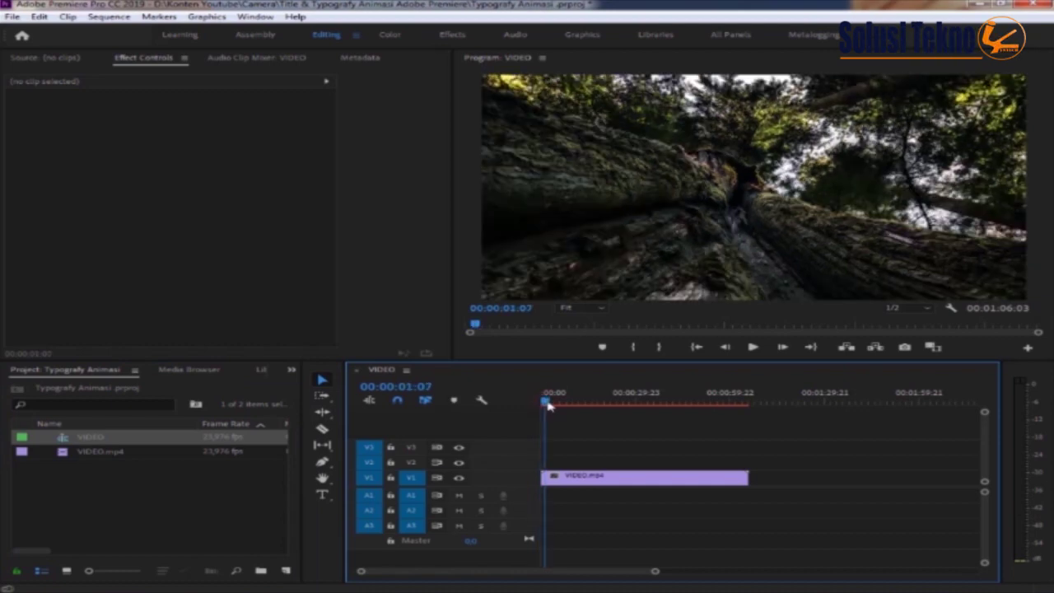
left_click_drag(549, 405, 653, 455)
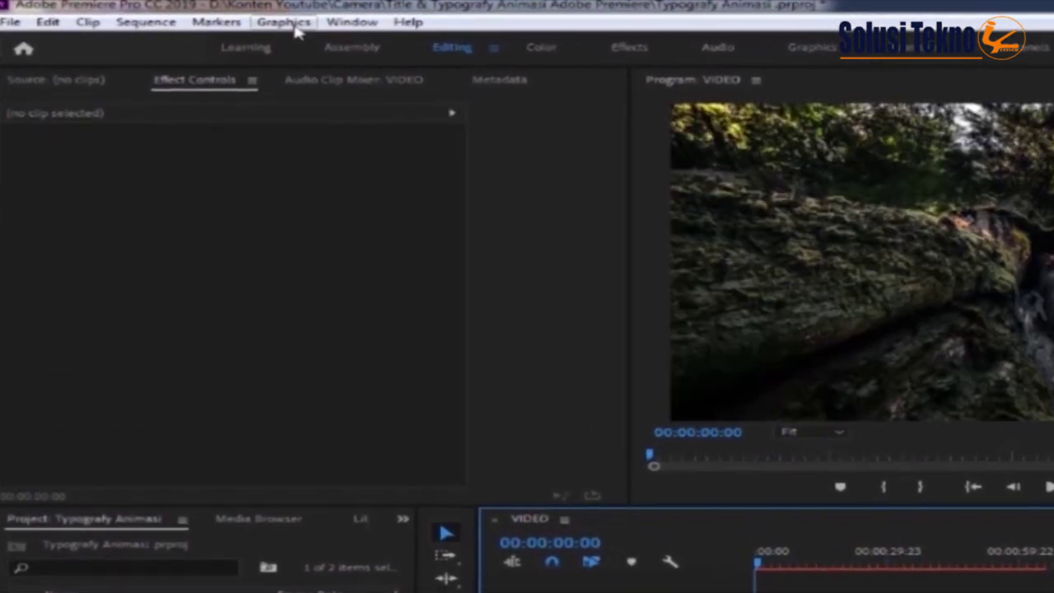
- Install Minimal Titles I - 01.mogrt from Typoking Premiere > Minimal Titles I as a motion graphics template
left_click(278, 22)
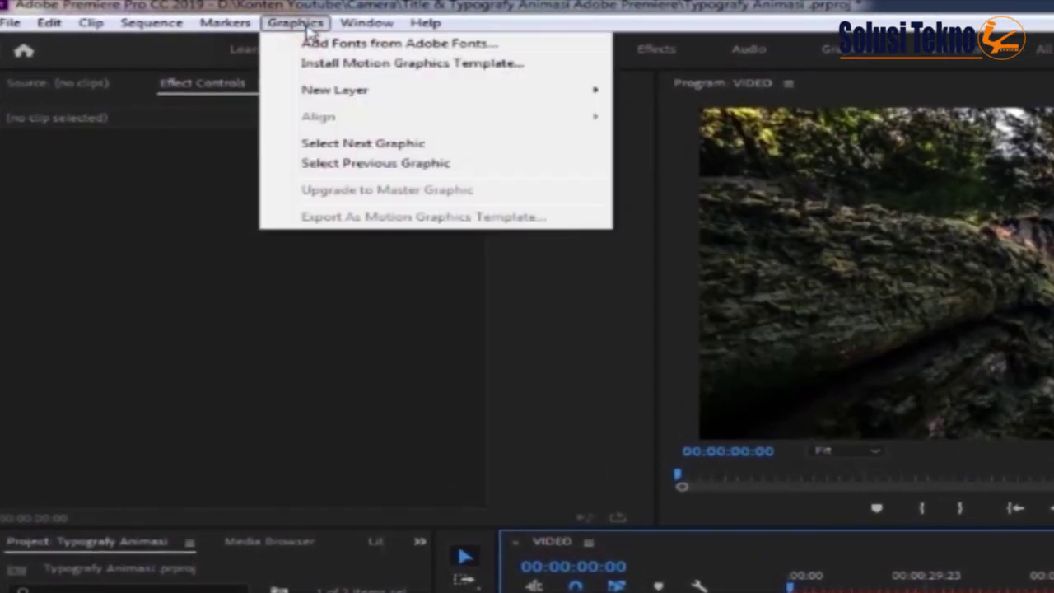
left_click(330, 71)
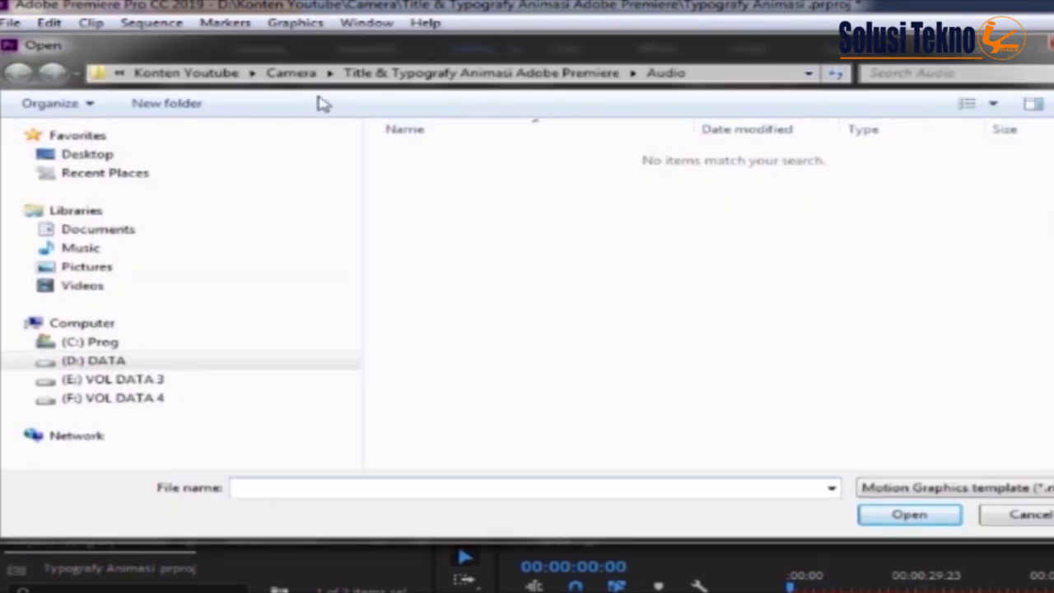
left_click(396, 76)
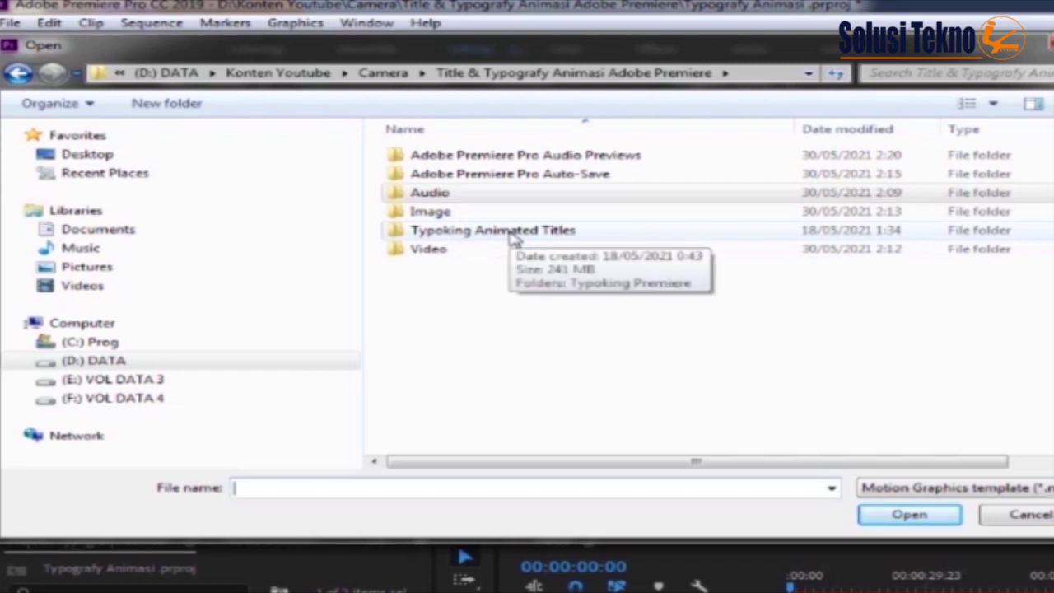
double_click(516, 236)
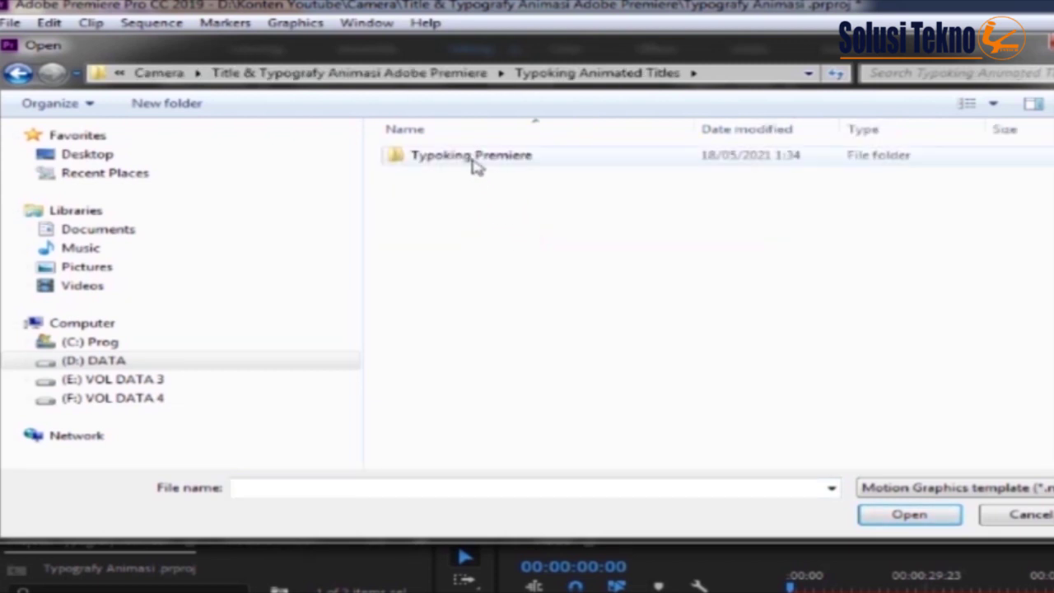
double_click(475, 161)
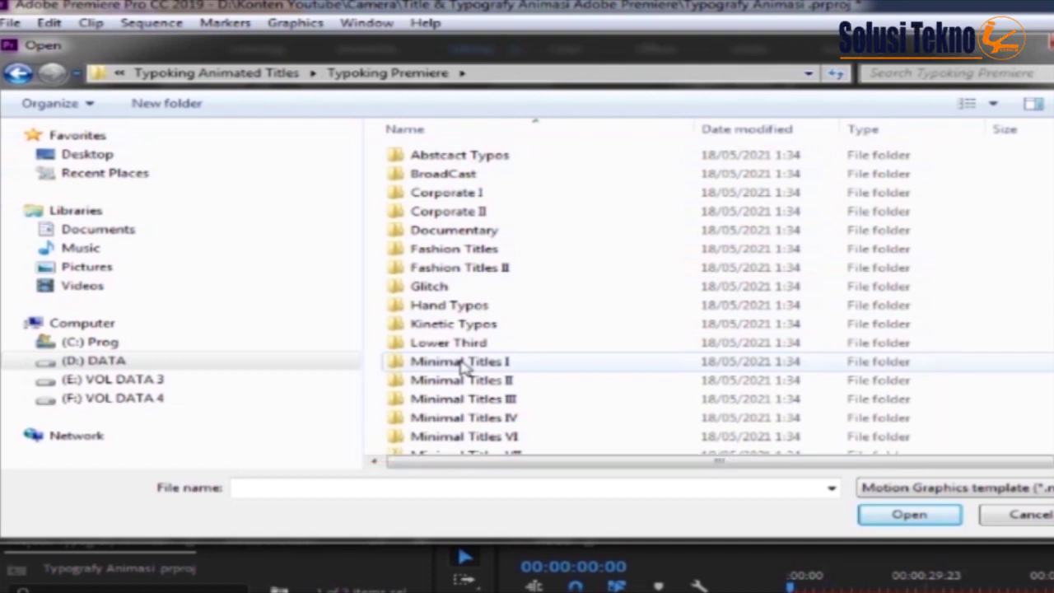
double_click(461, 365)
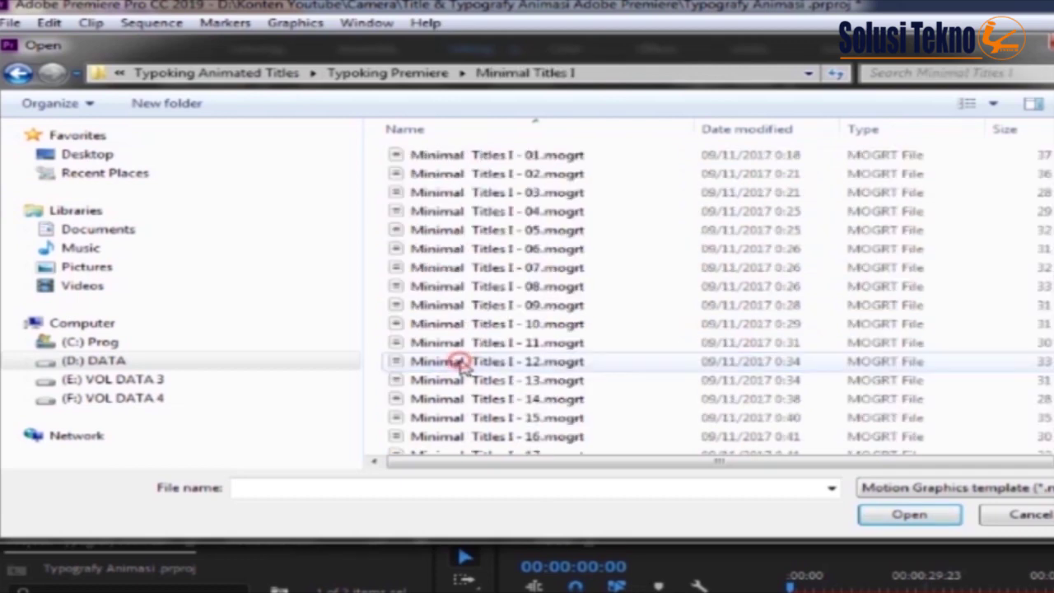
left_click(485, 162)
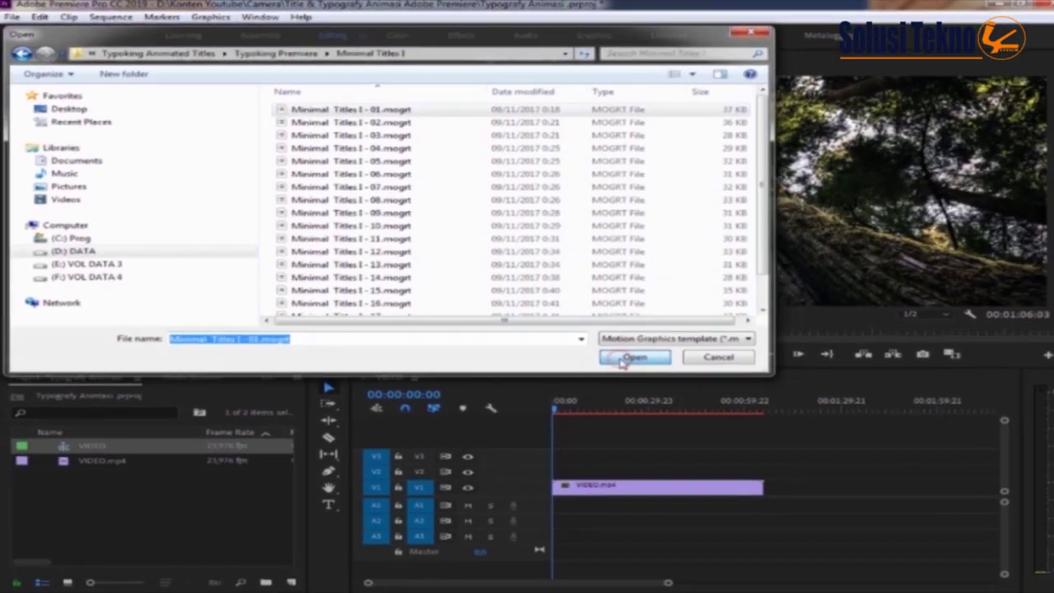
left_click(626, 360)
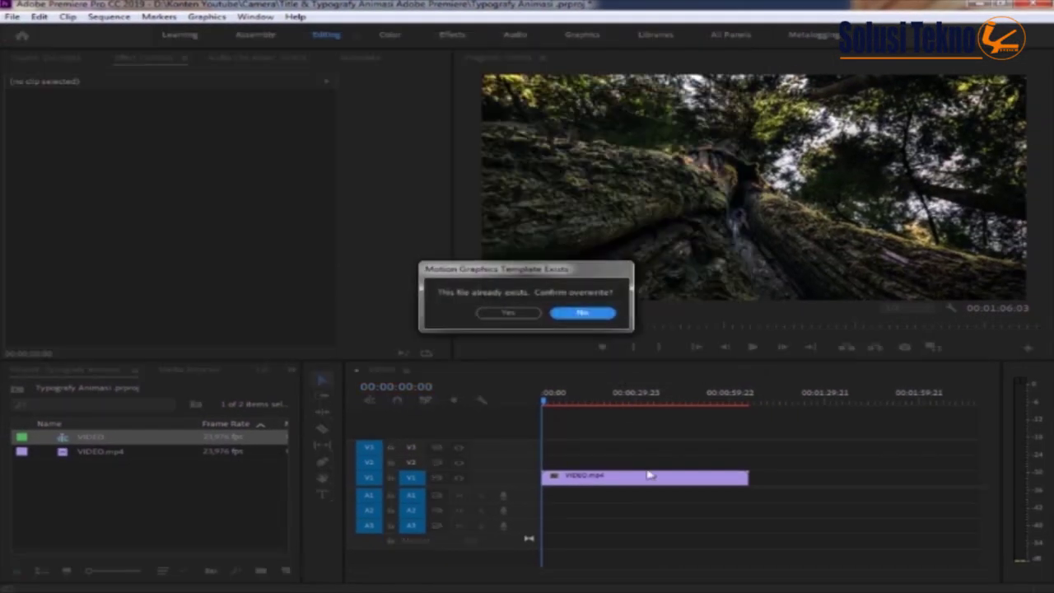
- Confirm the template overwrite, widen the timeline, and drop Minimal Titles I - 01 onto V2 at 00:00:00:00
left_click(507, 313)
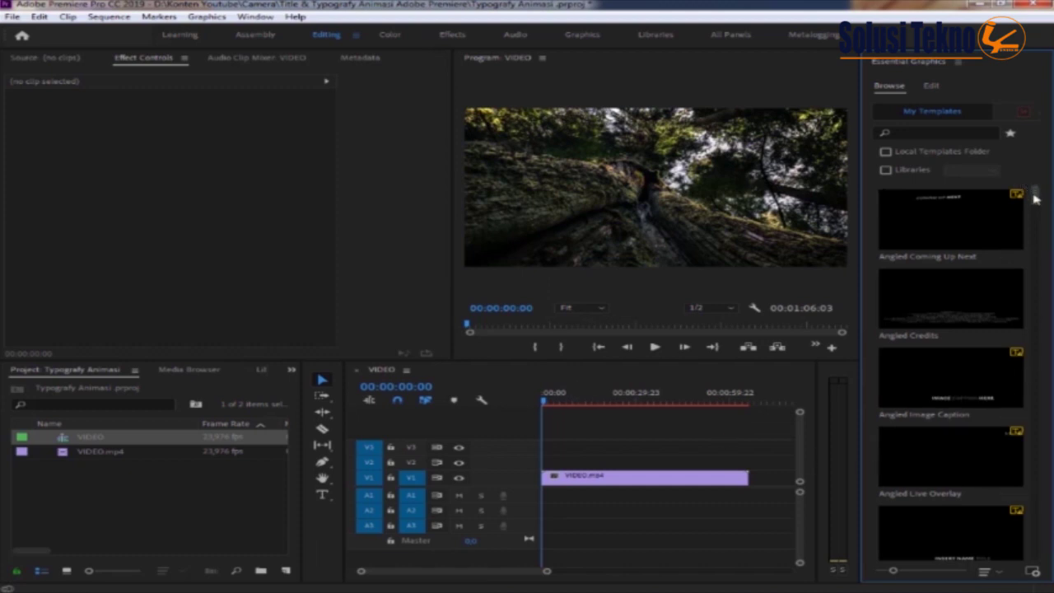
left_click_drag(1037, 214, 1036, 458)
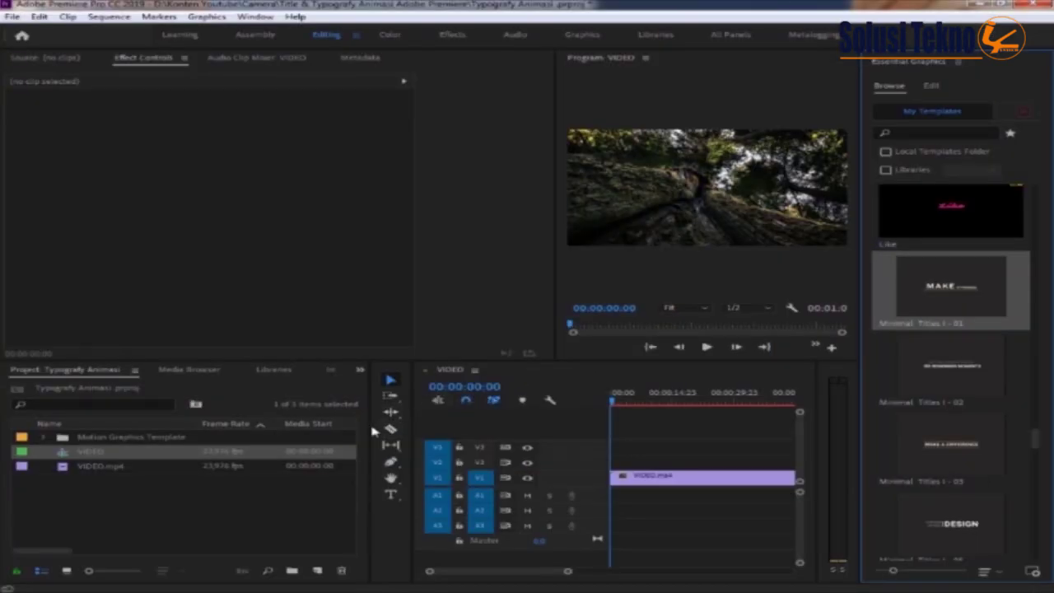
left_click_drag(368, 423, 295, 422)
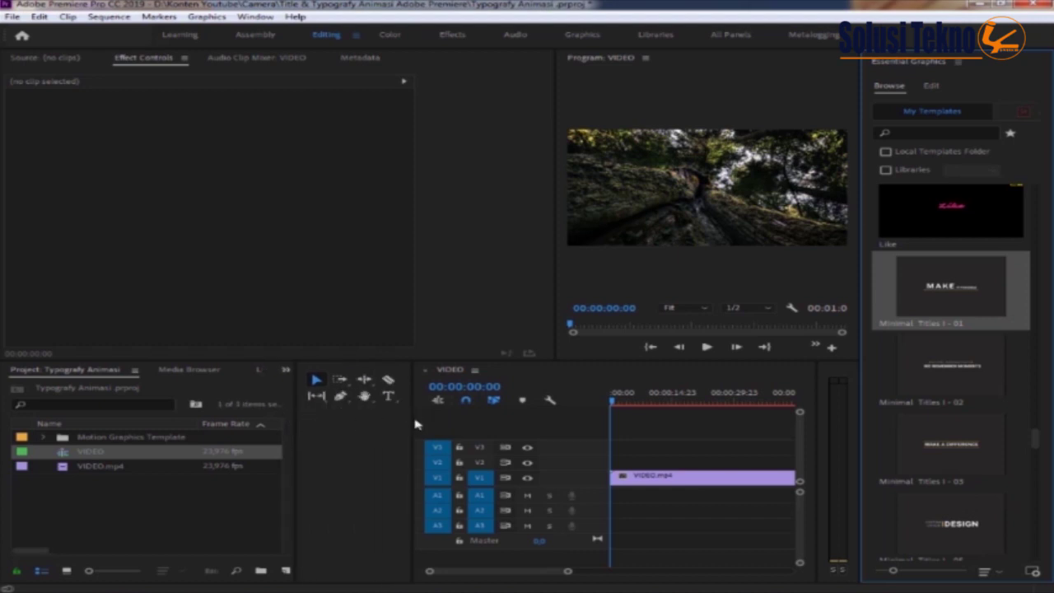
left_click_drag(410, 418, 317, 429)
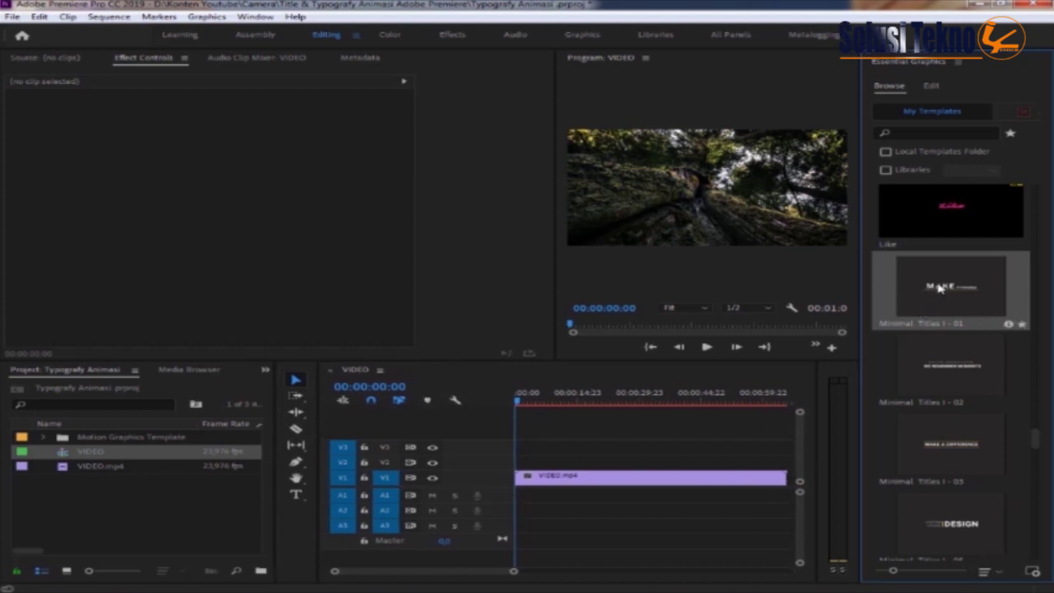
left_click_drag(951, 286, 527, 462)
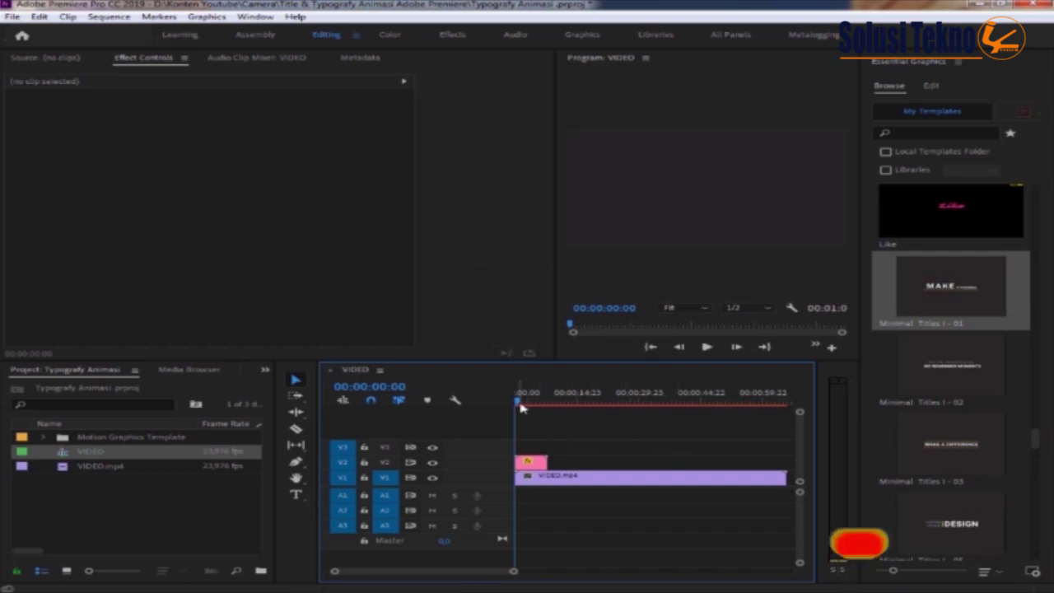
mouse_move(519, 404)
left_mouse_down()
mouse_move(560, 401)
mouse_move(517, 401)
left_mouse_up()
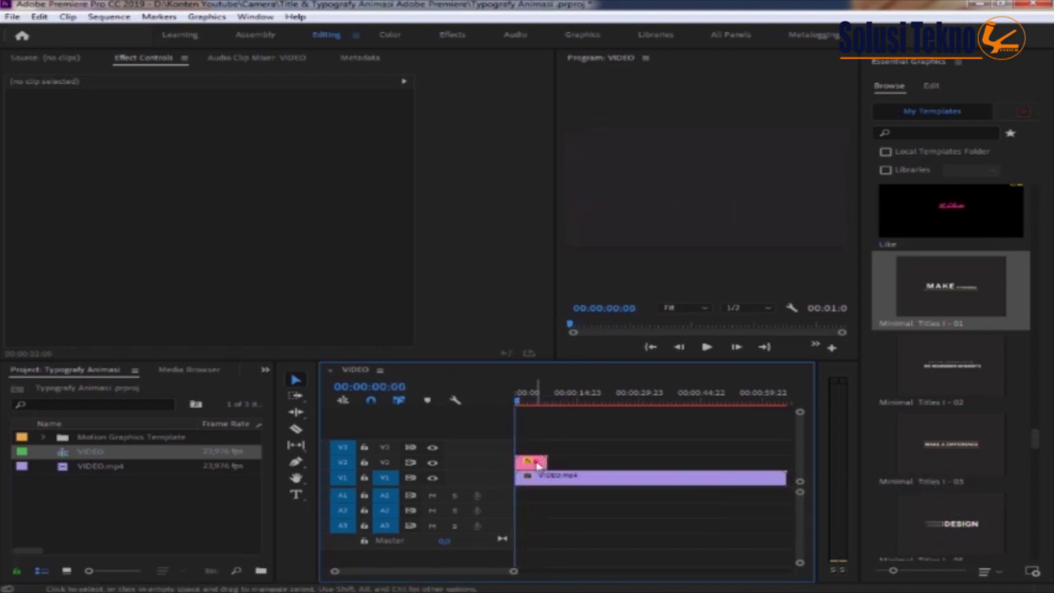
- Set the V2 title clip's Motion Scale to 35 so MAKE IT POSSIBLE fits the frame
left_click(531, 462)
left_click(523, 402)
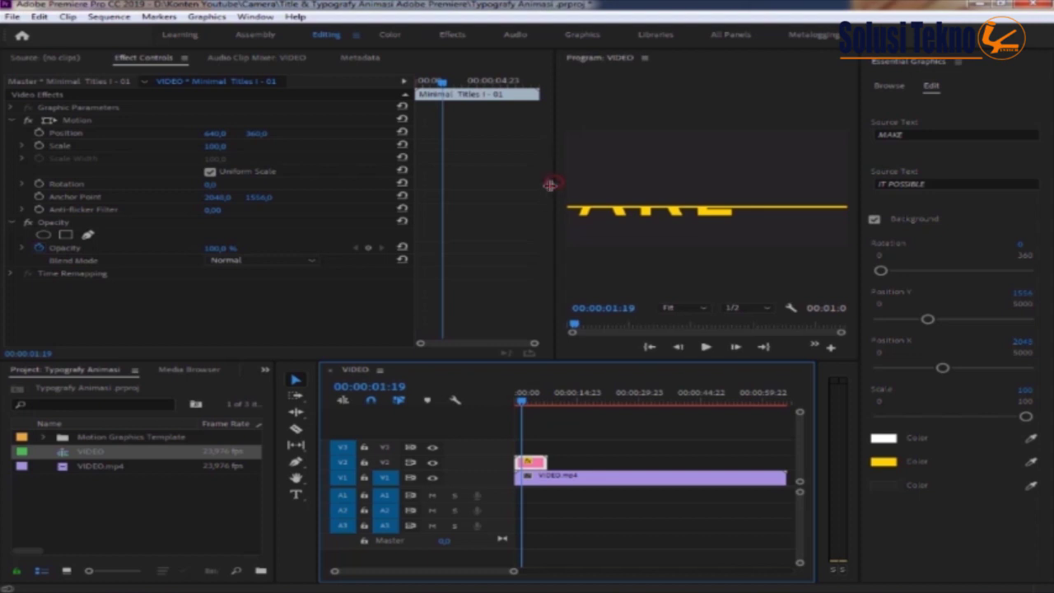
left_click_drag(554, 184, 389, 188)
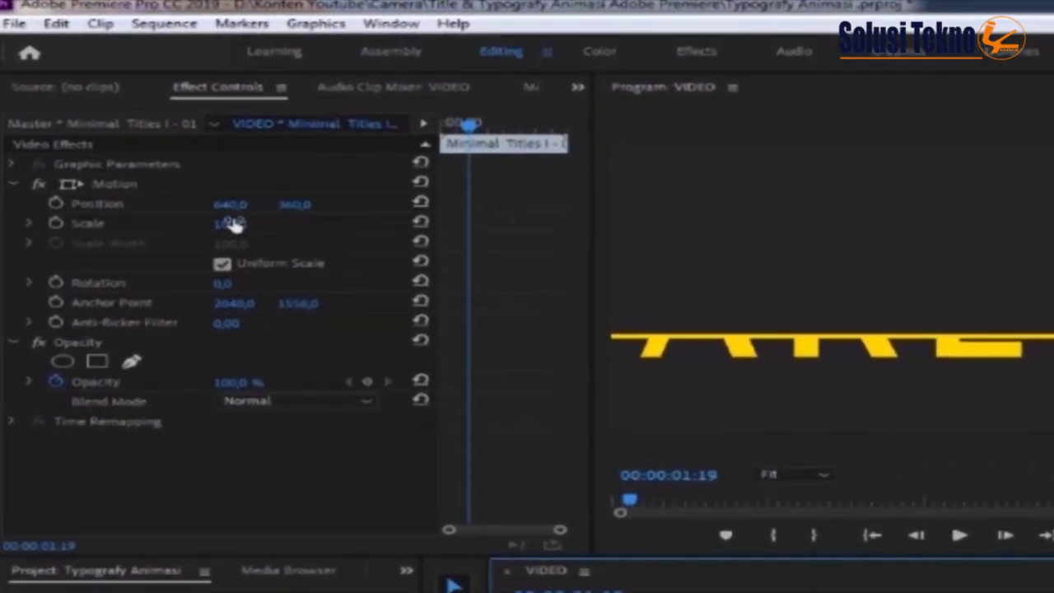
left_click_drag(222, 210, 177, 223)
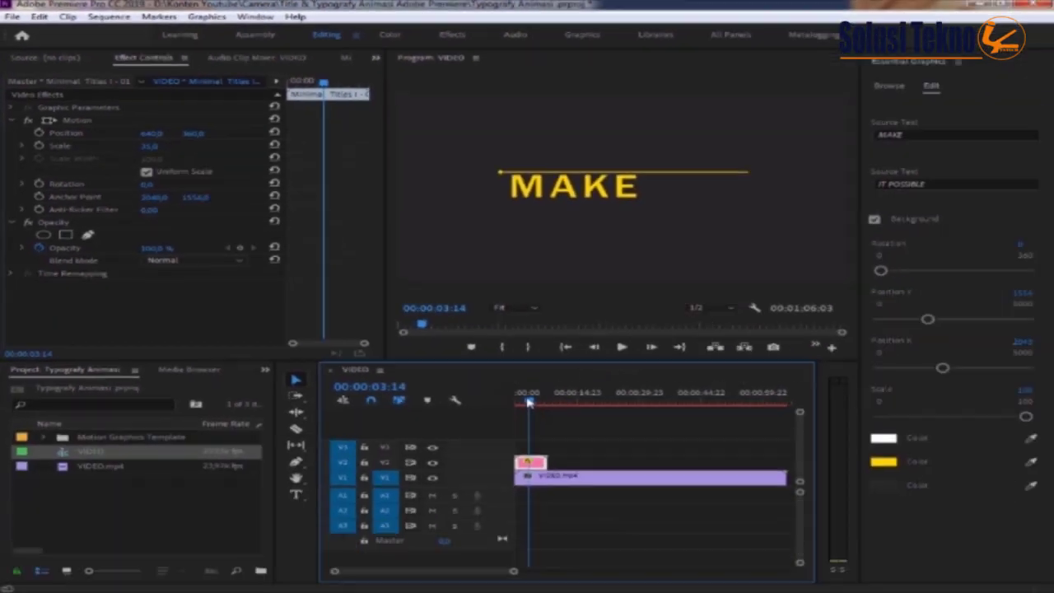
left_click_drag(528, 401, 533, 401)
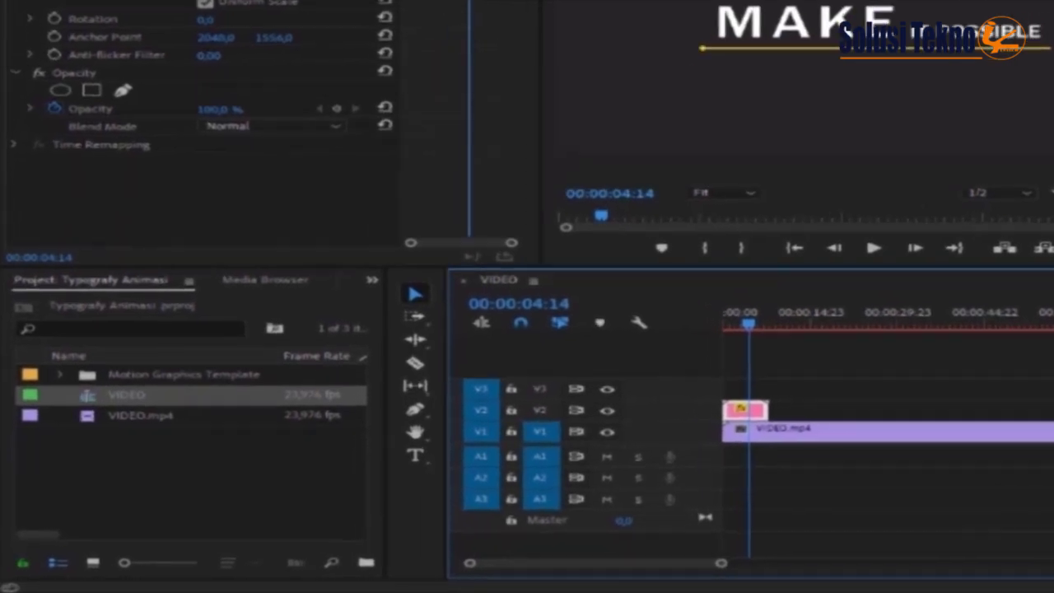
- Apply Ultra Key from Video Effects > Keying to the MAKE IT POSSIBLE clip and sample its black background
left_click(418, 241)
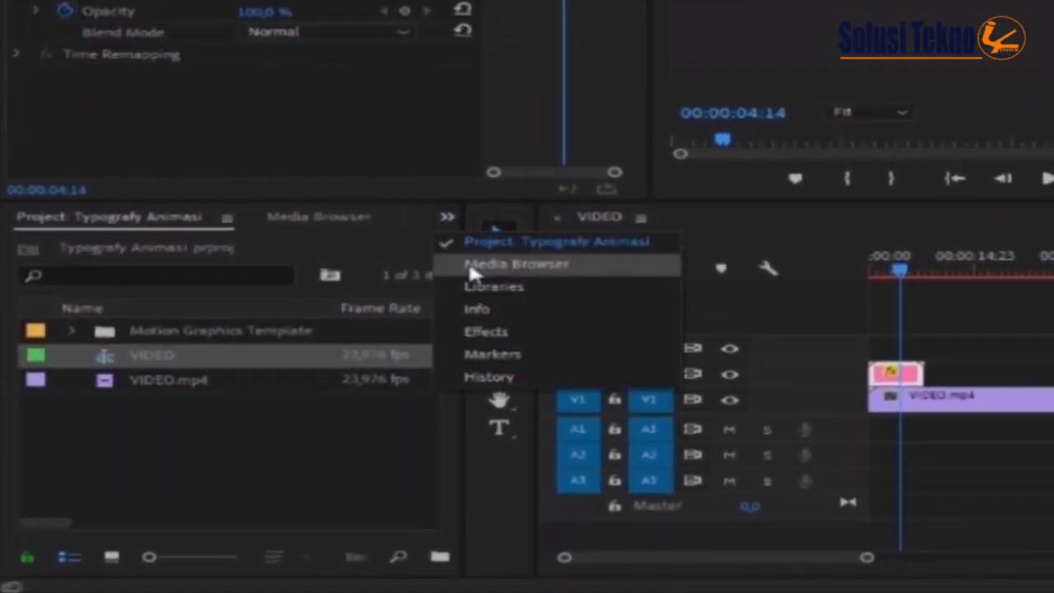
left_click(482, 331)
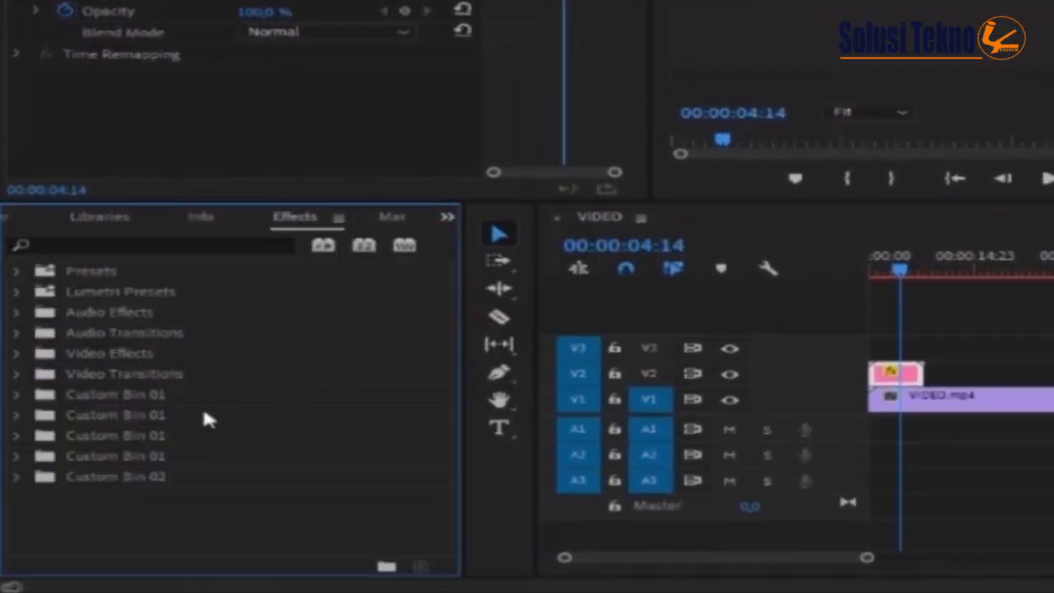
left_click(15, 353)
scroll(123, 447, "down", 1)
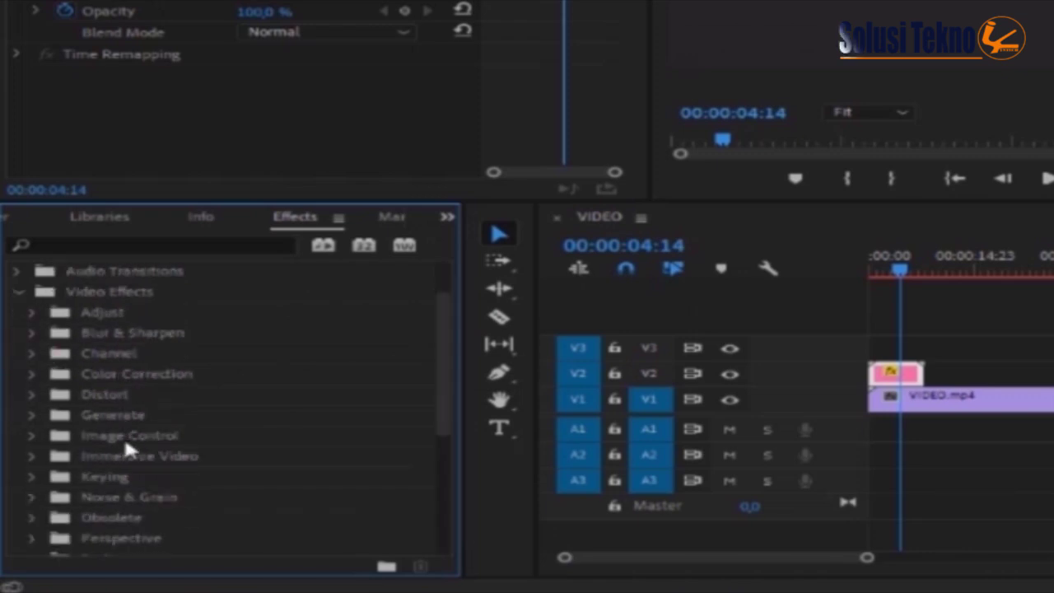
left_click(36, 476)
scroll(93, 482, "down", 3)
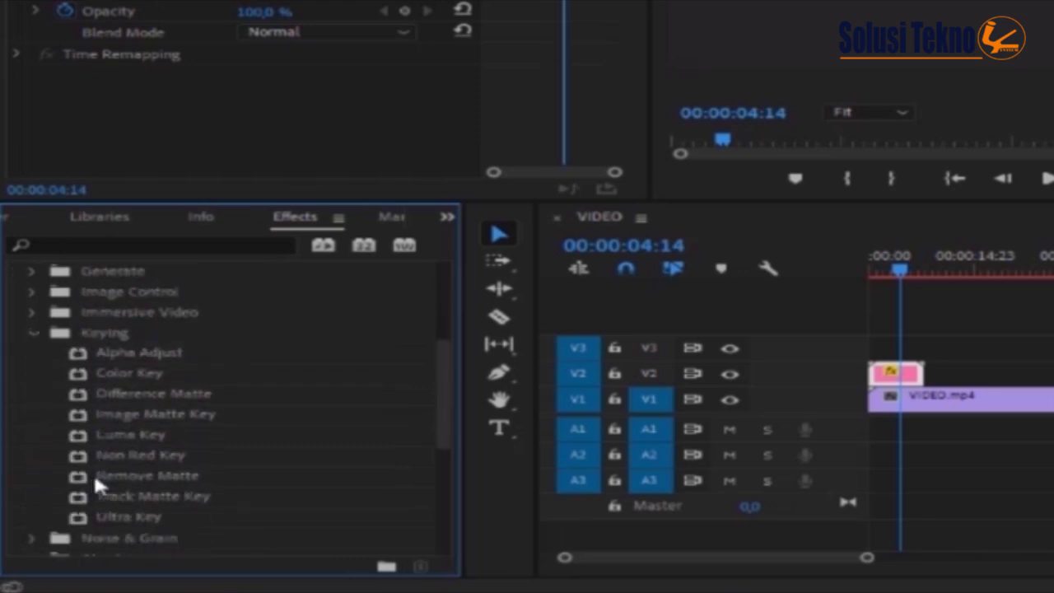
scroll(93, 471, "down", 1)
left_click(103, 493)
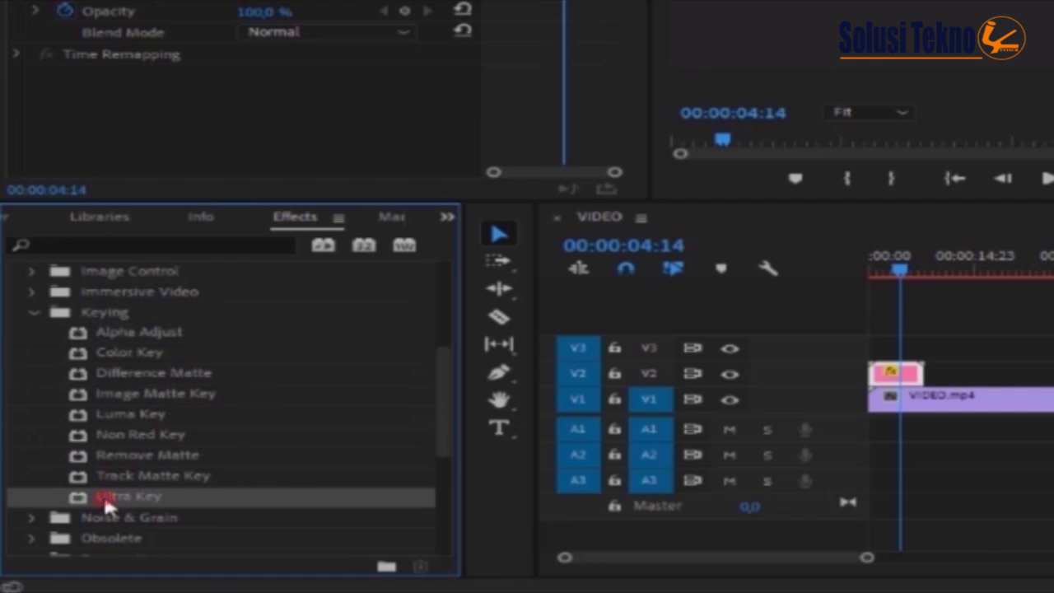
left_click_drag(103, 492, 855, 411)
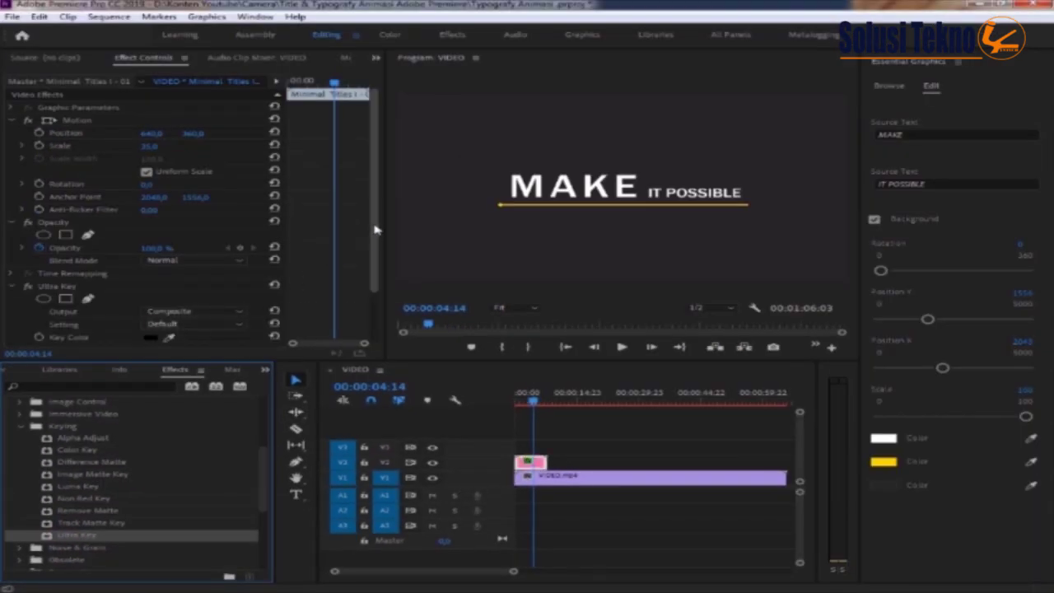
left_click_drag(376, 227, 366, 276)
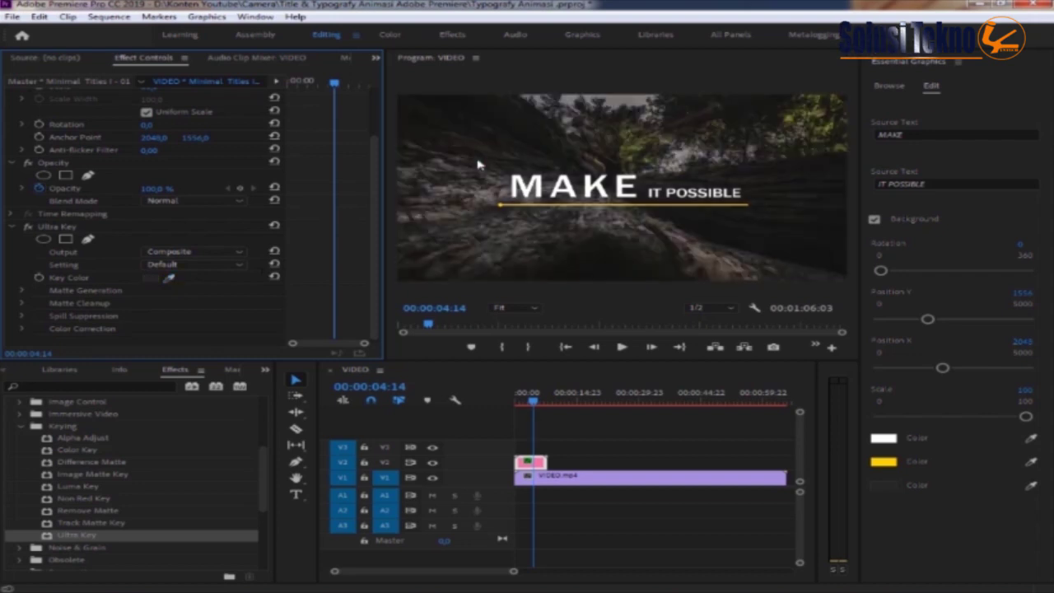
- Play the sequence from the start to check the keyed first title, stopping near 10 seconds
left_click_drag(537, 402, 514, 402)
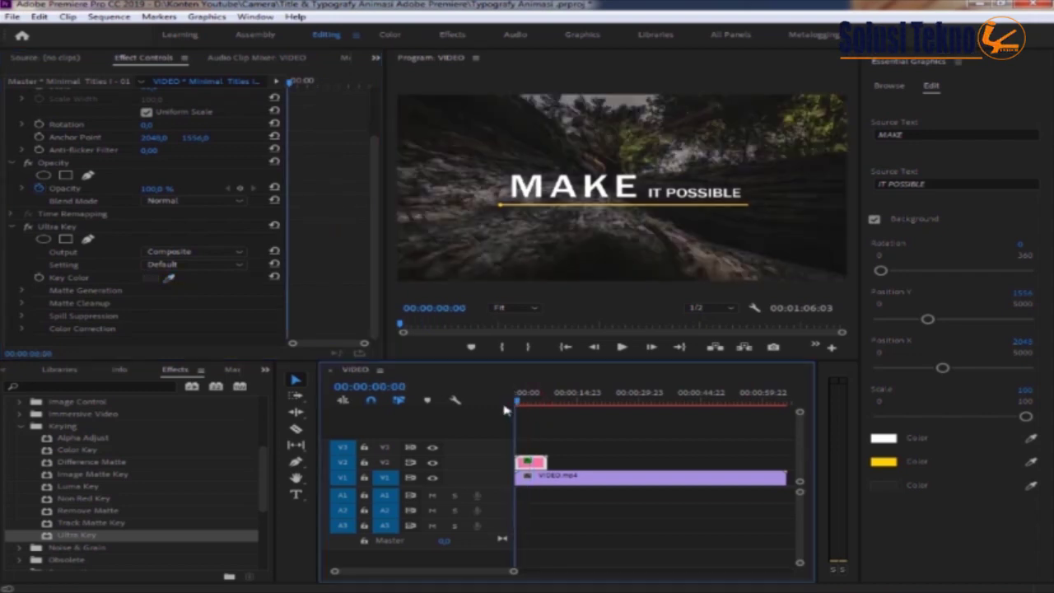
left_click(623, 347)
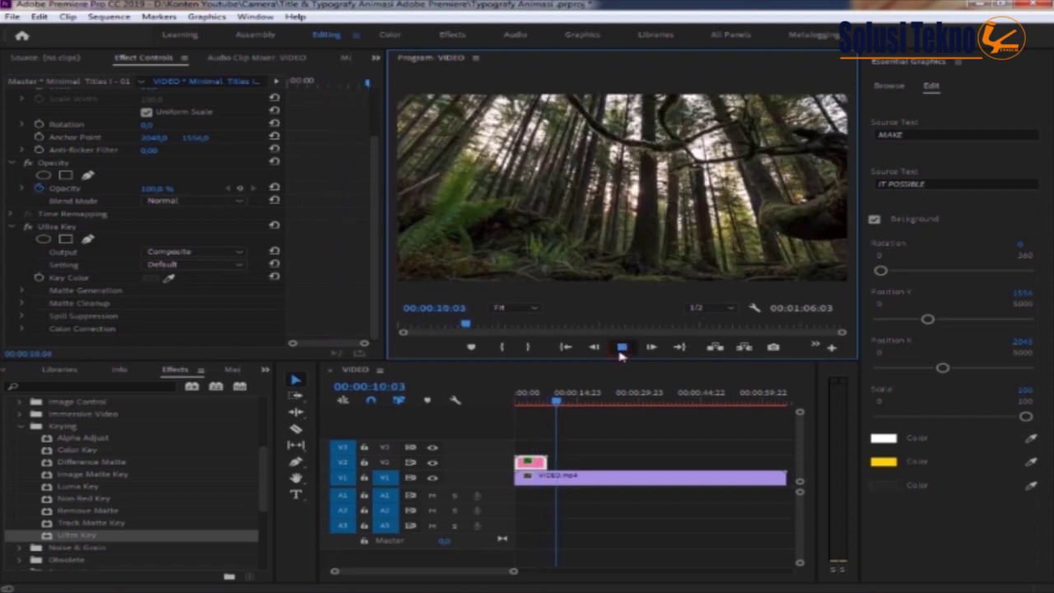
left_click(623, 348)
- Place Minimal Titles I - 02 on V2 near 10 seconds and scale it to 43
left_click(889, 86)
left_click_drag(944, 372, 573, 463)
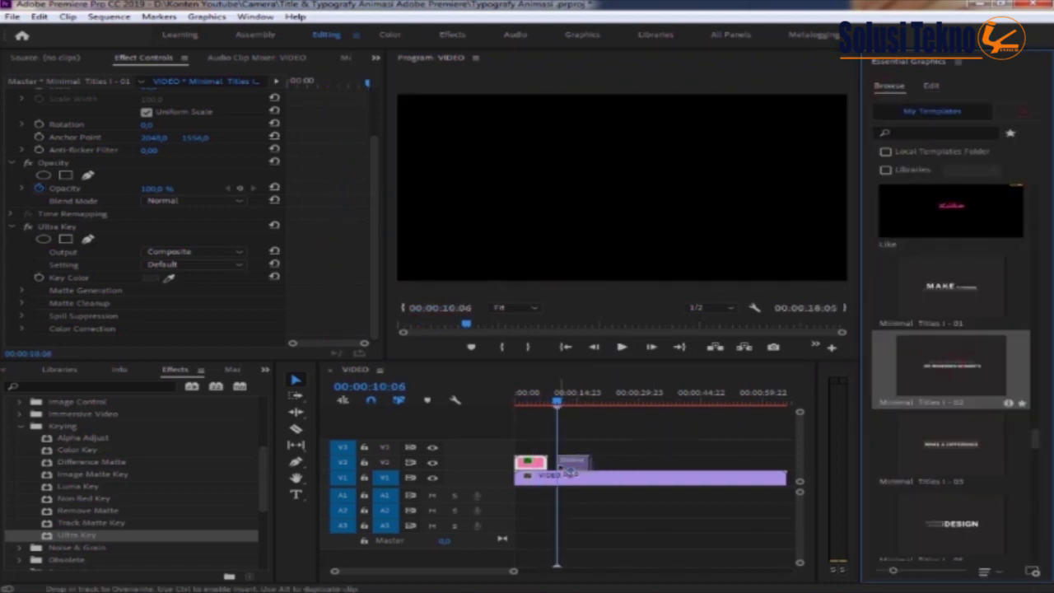
left_click_drag(558, 404, 570, 405)
left_click(573, 462)
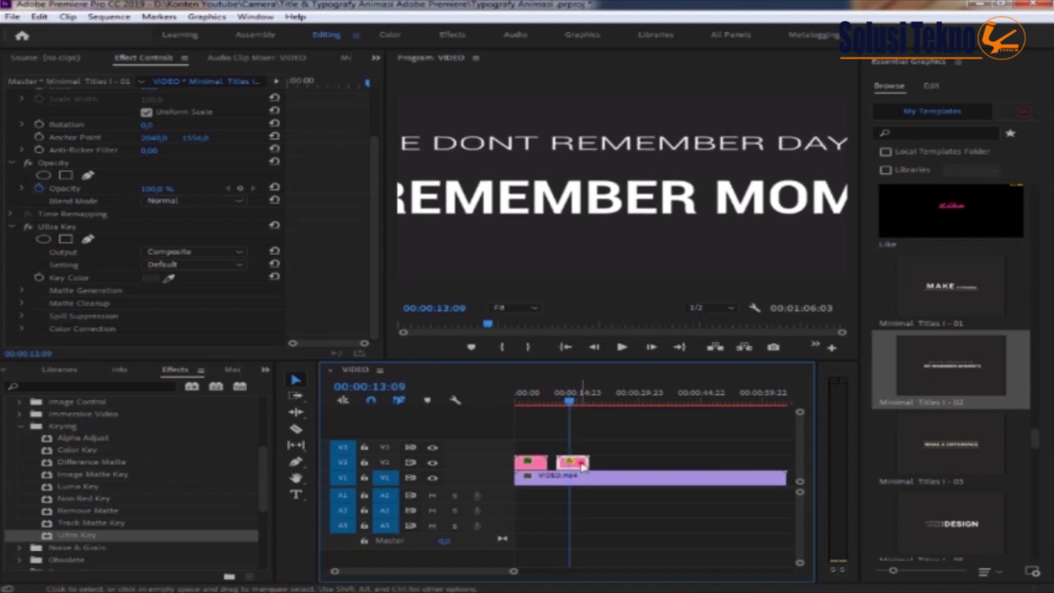
left_click_drag(158, 151, 111, 151)
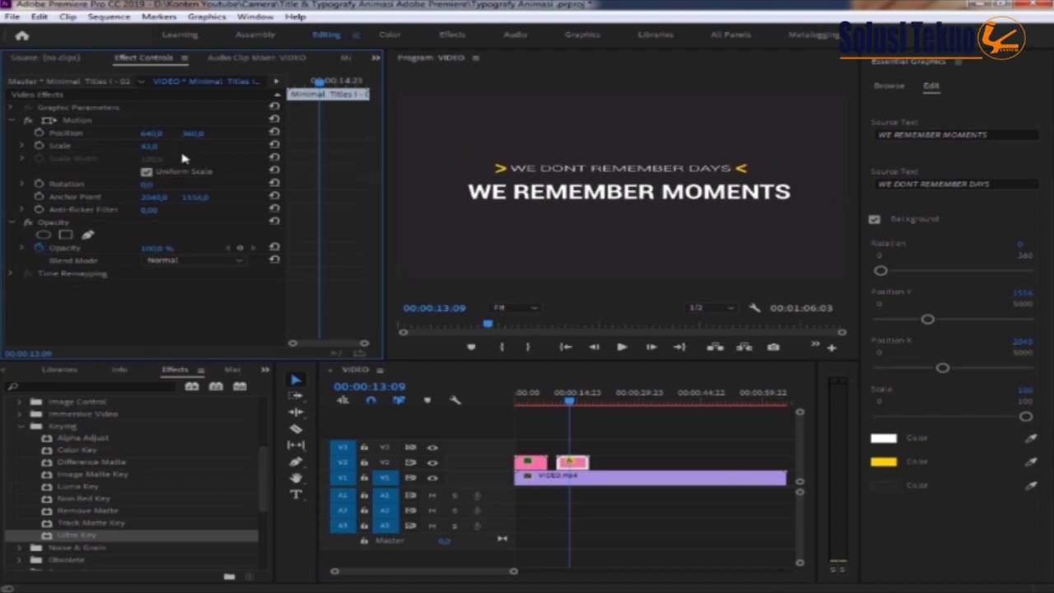
- Apply Ultra Key to WE REMEMBER MOMENTS, eyedrop its dark background, and play it back
left_click_drag(79, 540, 573, 464)
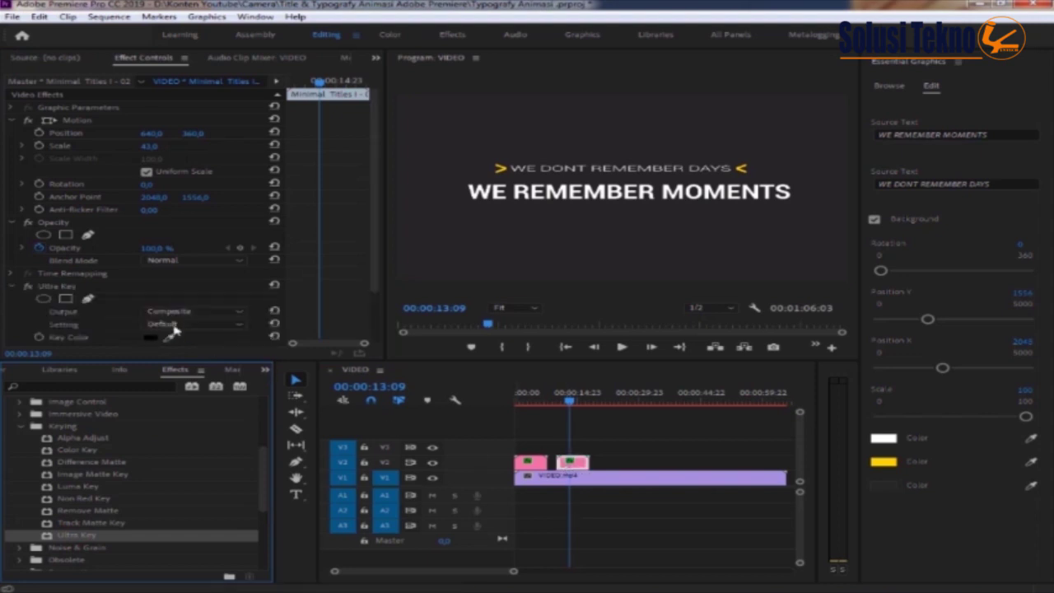
left_click(170, 337)
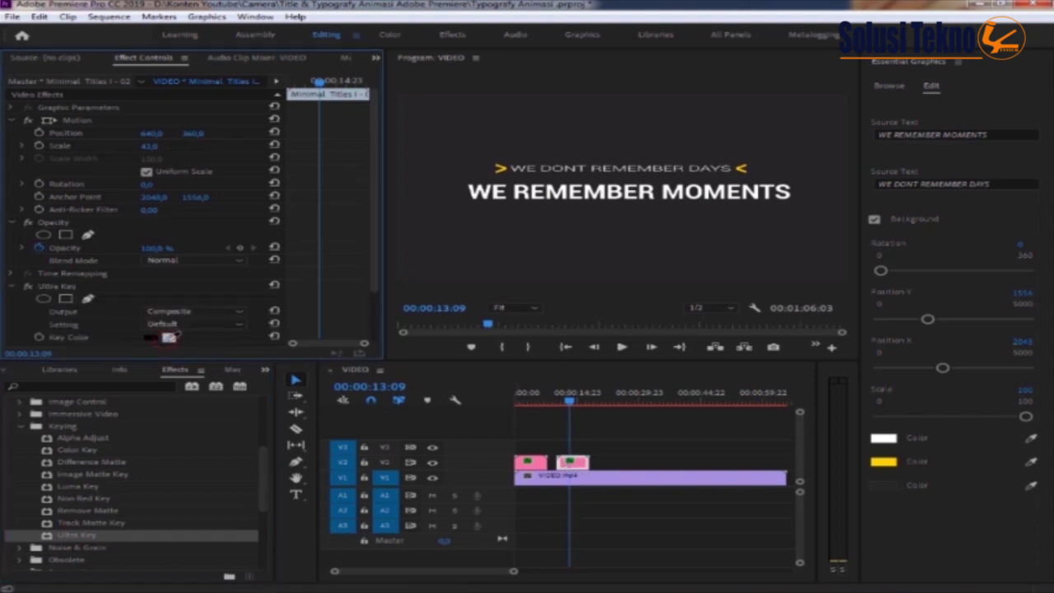
left_click(556, 233)
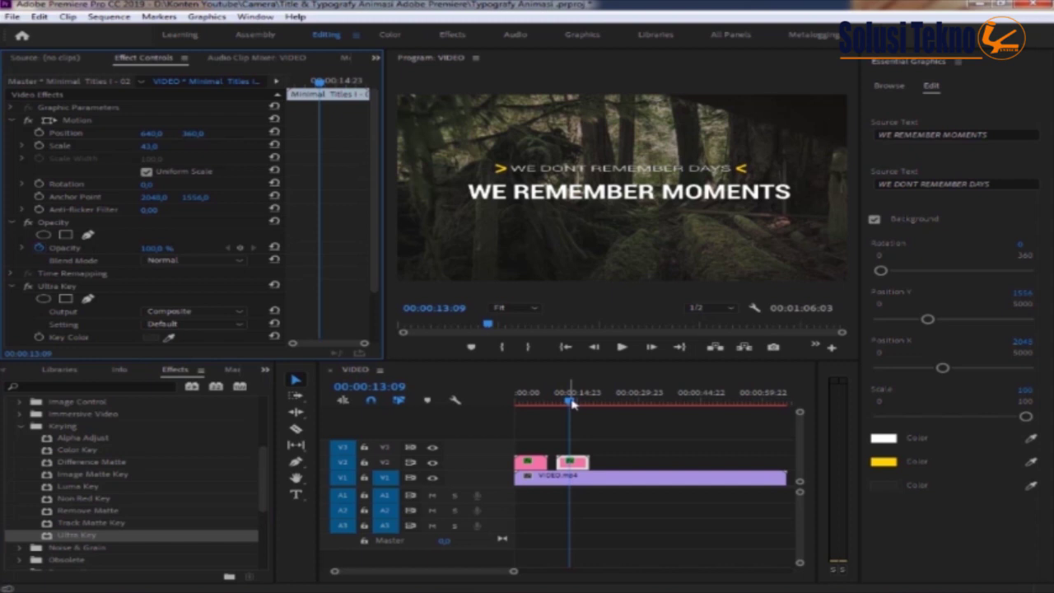
left_click_drag(565, 404, 557, 404)
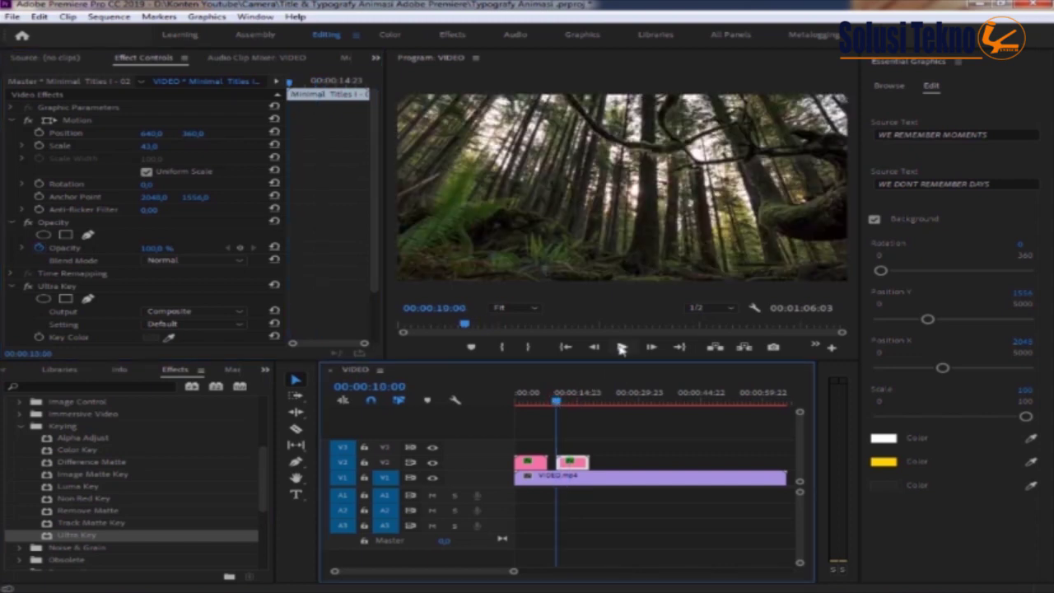
left_click(622, 348)
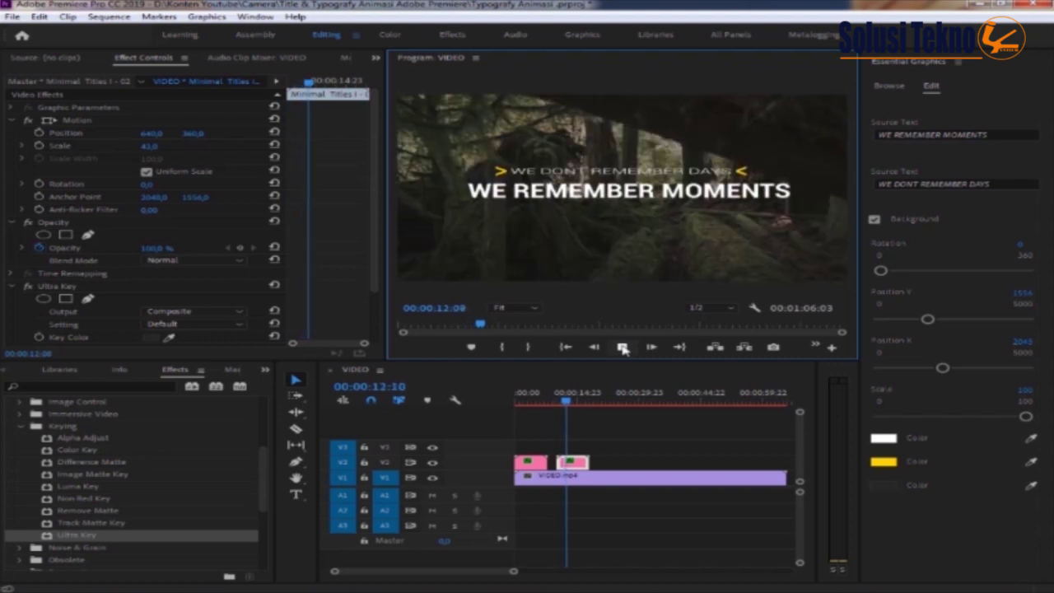
- Add the MAKE A DIFFERENCE title to V2 at 20 seconds and key out its black background with Ultra Key
left_click(598, 403)
left_click(890, 85)
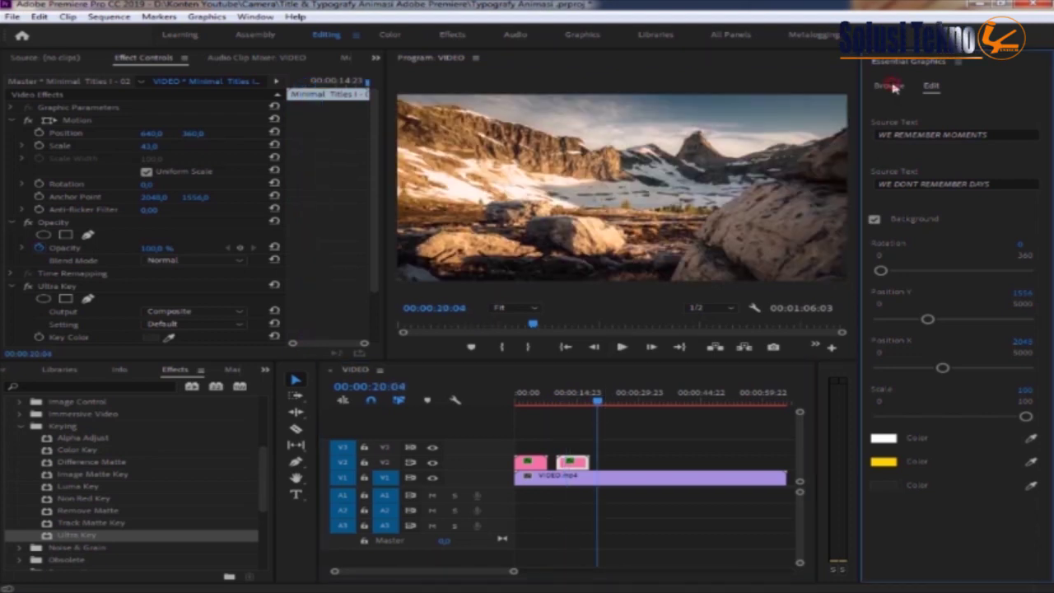
left_click_drag(952, 445, 605, 465)
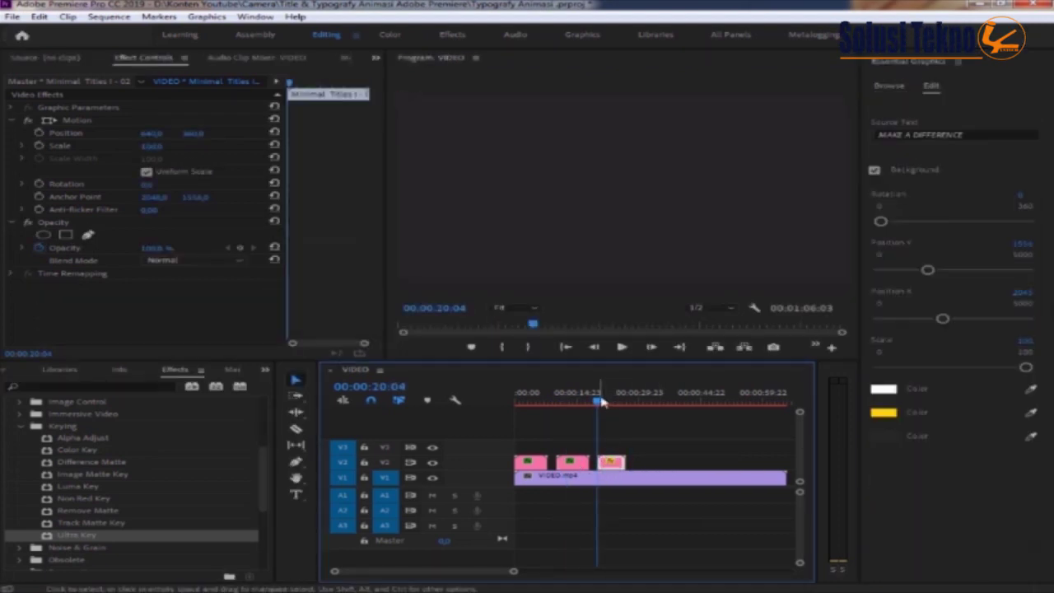
left_click(610, 402)
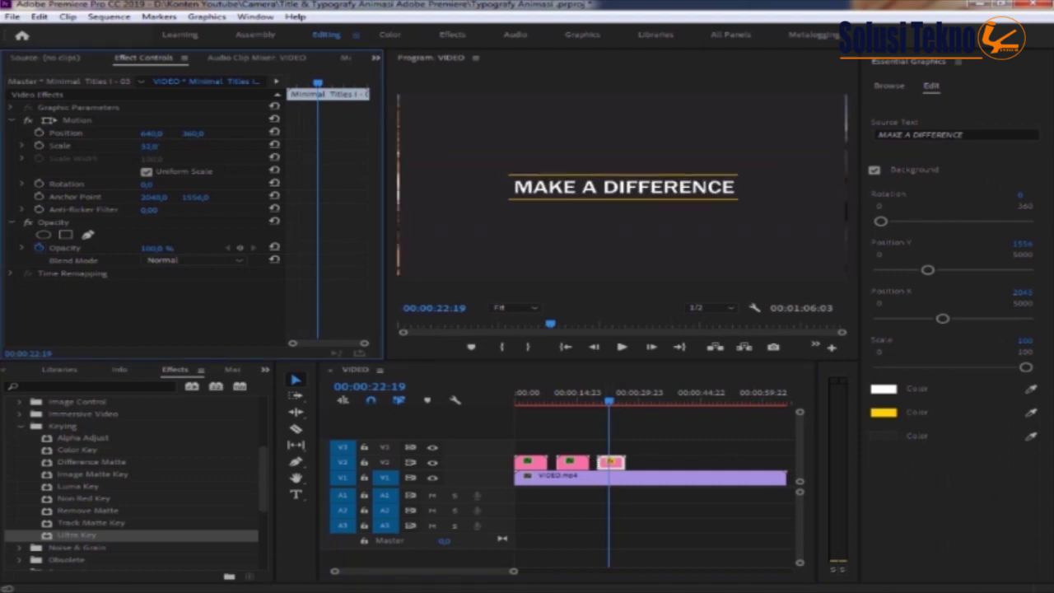
double_click(82, 536)
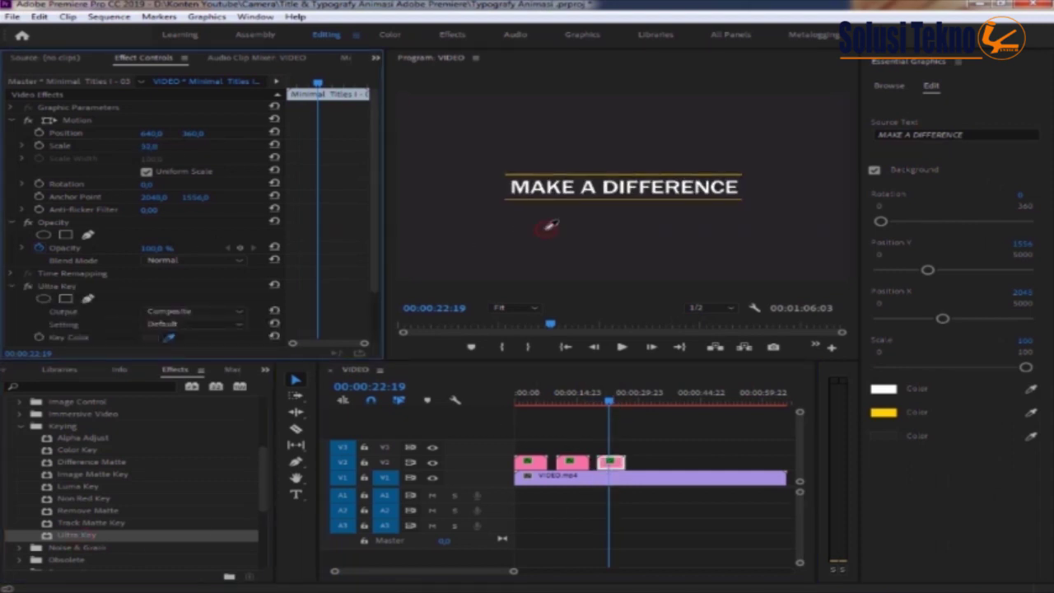
left_click(598, 401)
left_click(624, 347)
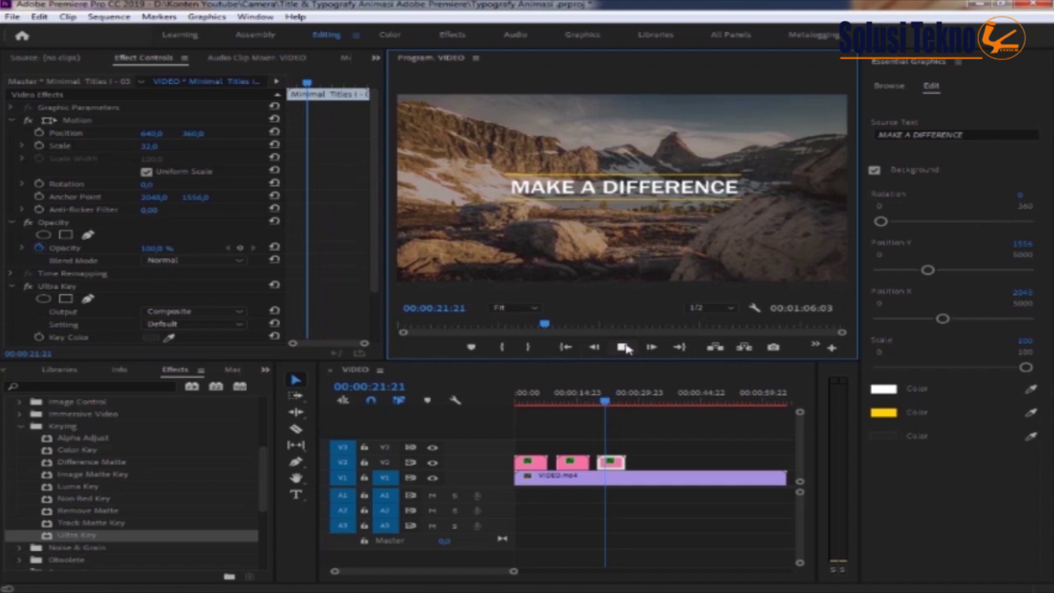
left_click(624, 347)
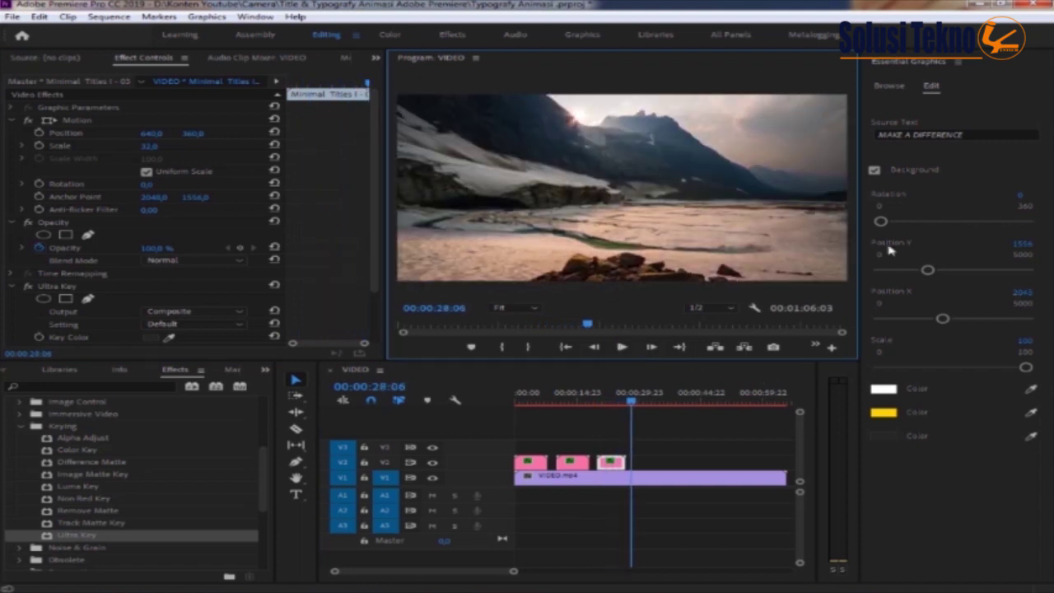
- Add the DESIGN title template to V2 after MAKE A DIFFERENCE
left_click(890, 86)
left_click_drag(965, 421, 647, 461)
left_click(645, 402)
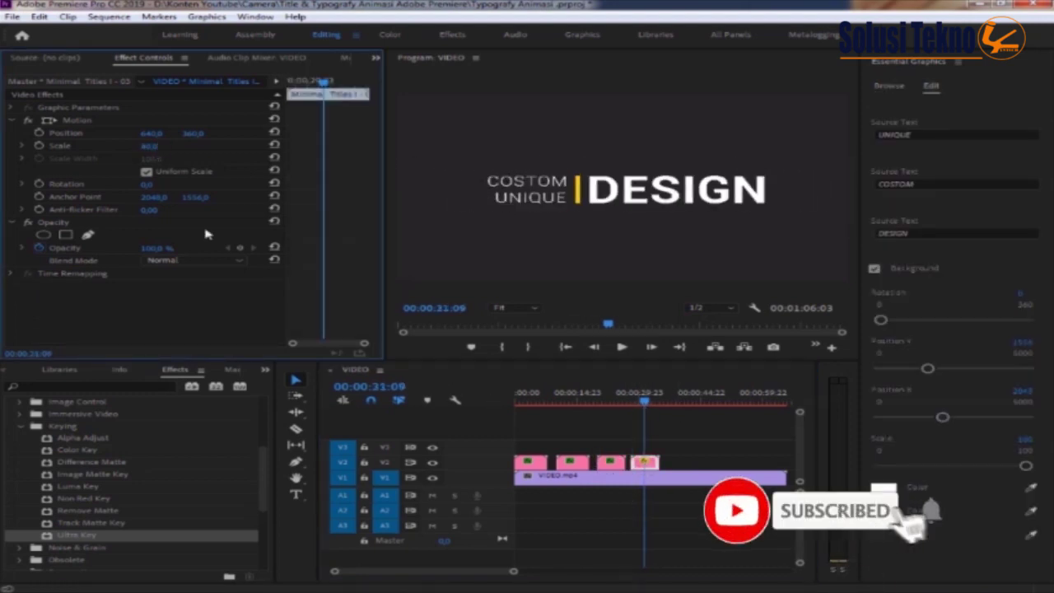
- Scale the DESIGN title to 40 and key out its dark background with Ultra Key
left_click_drag(77, 534, 644, 461)
left_click_drag(171, 337, 626, 248)
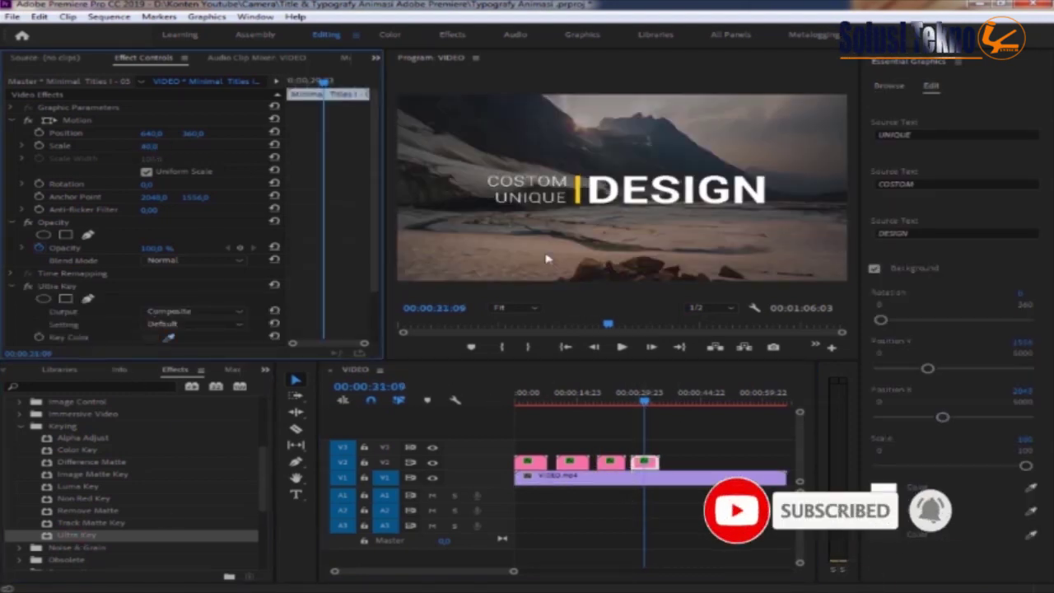
left_click(622, 347)
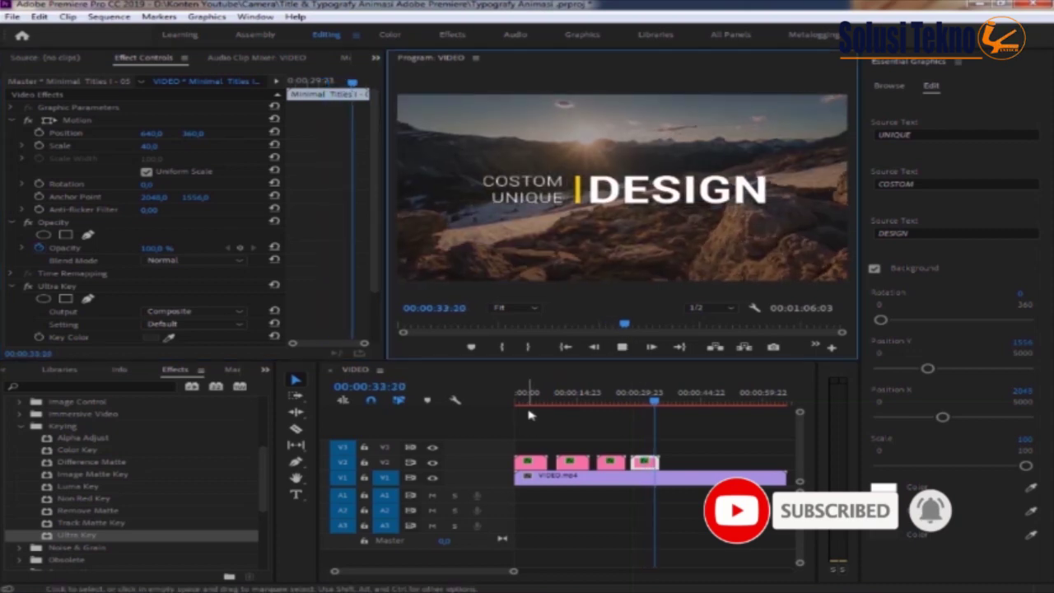
left_click(622, 347)
- Play the whole sequence from the first frame to review the keyed titles
left_click(890, 86)
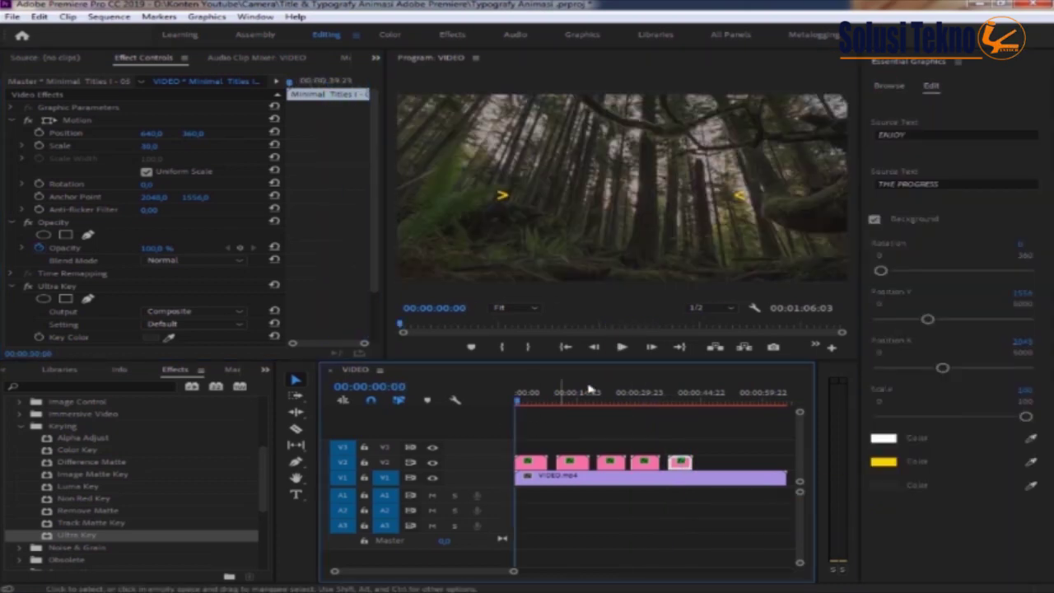
left_click(622, 347)
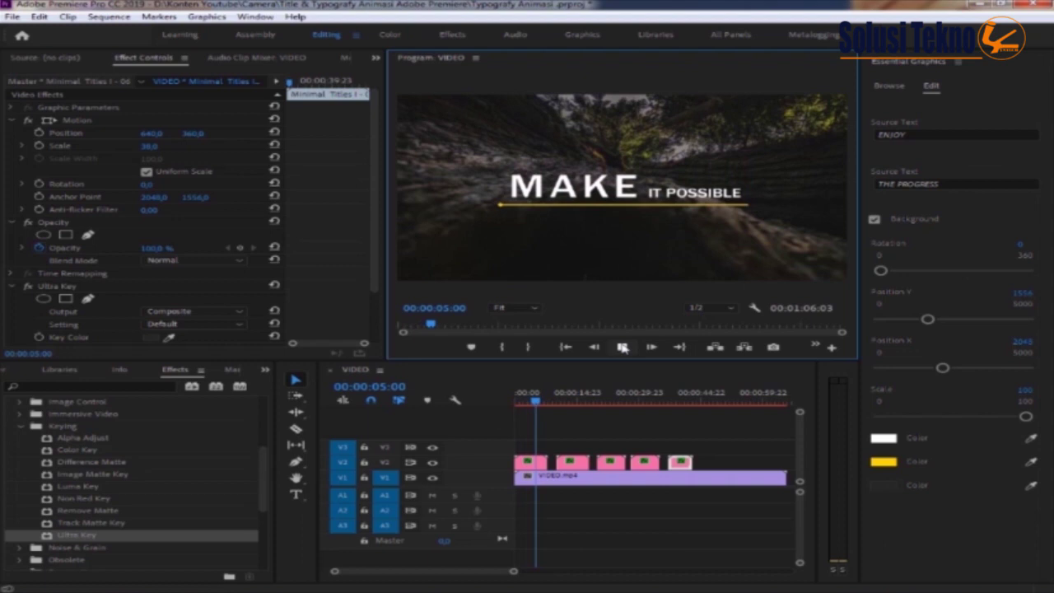
left_click(680, 396)
left_click_drag(683, 406, 503, 425)
left_click(623, 348)
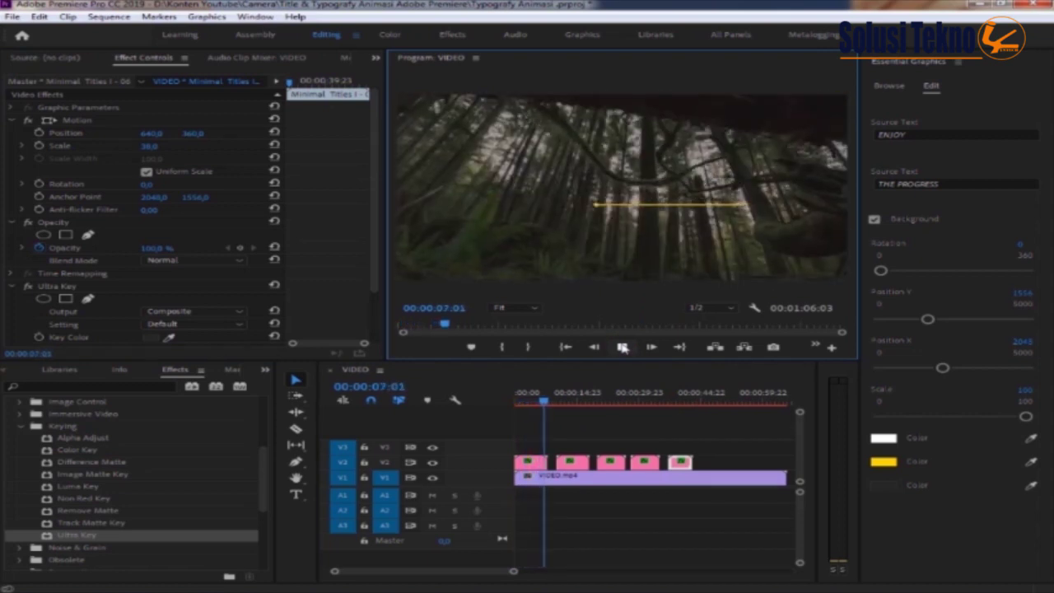
left_click(624, 349)
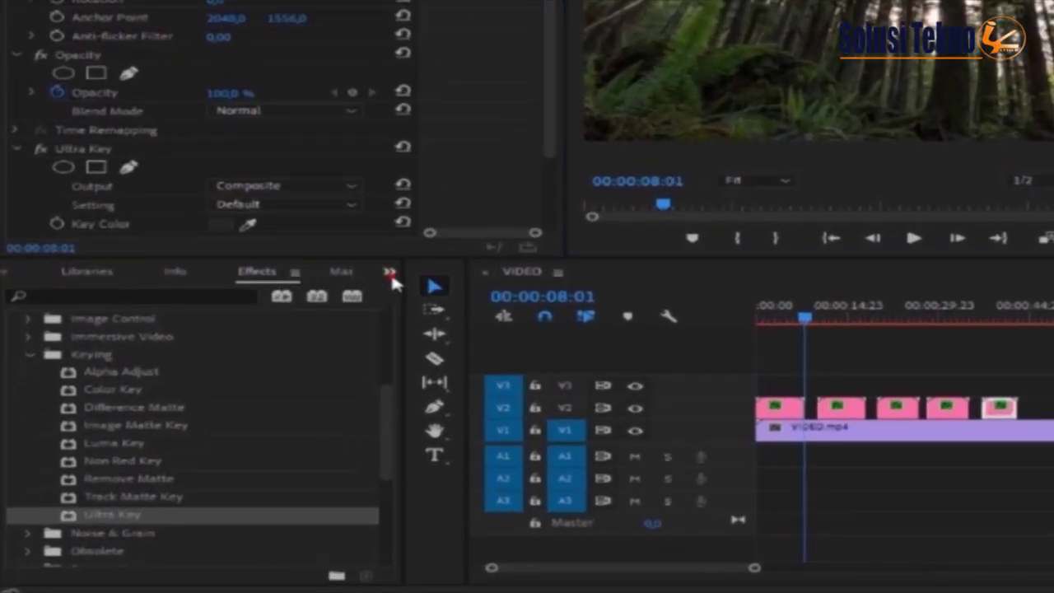
- From the Media Browser's Audio folder, drop Music.mp4 onto track A1 under the video
left_click(390, 275)
left_click(418, 311)
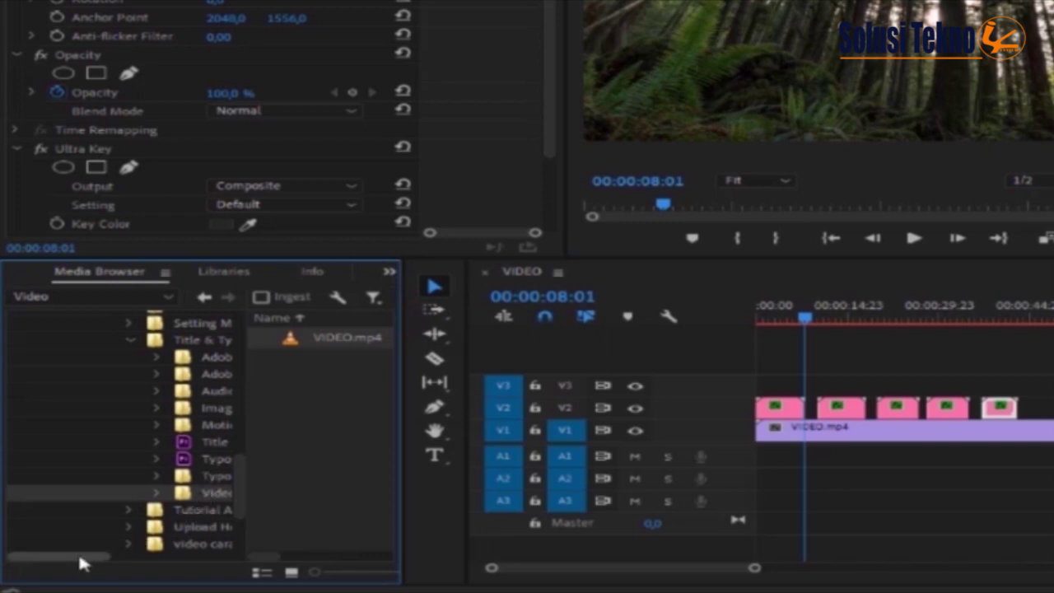
left_click_drag(81, 557, 114, 557)
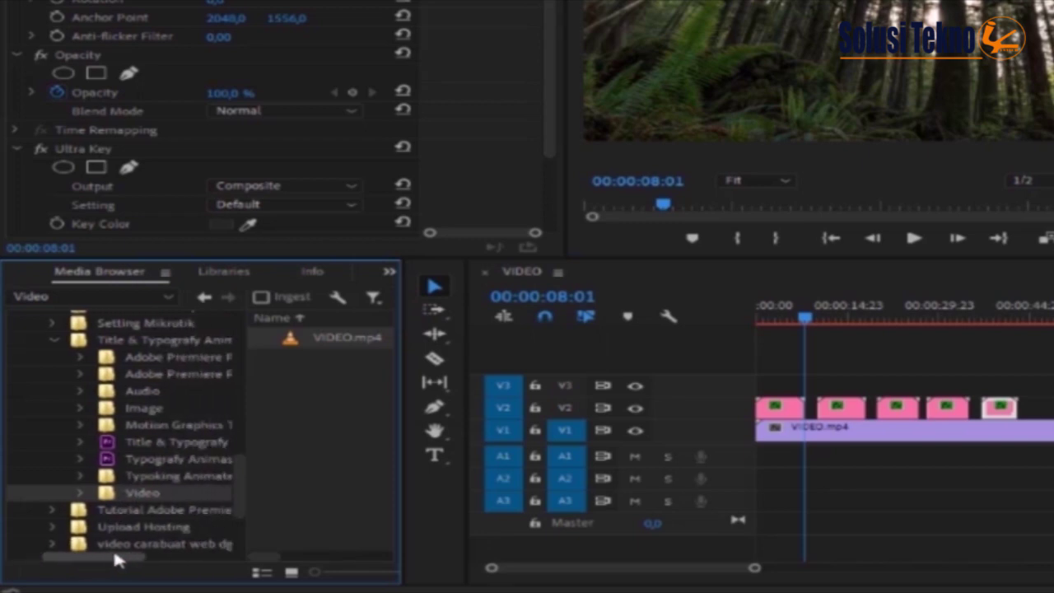
left_click(82, 391)
left_click(142, 391)
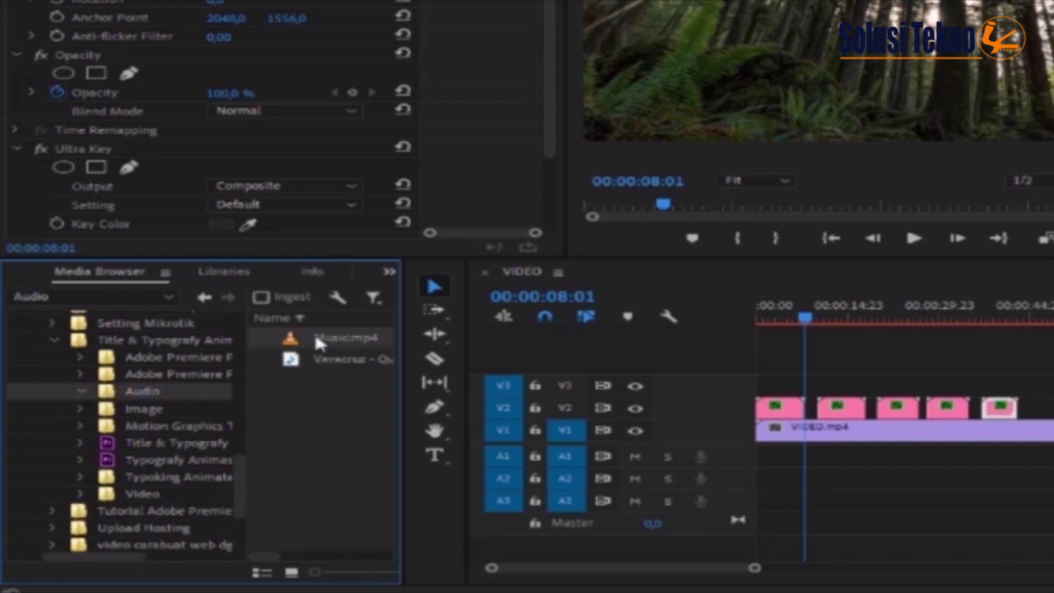
left_click_drag(780, 464, 780, 464)
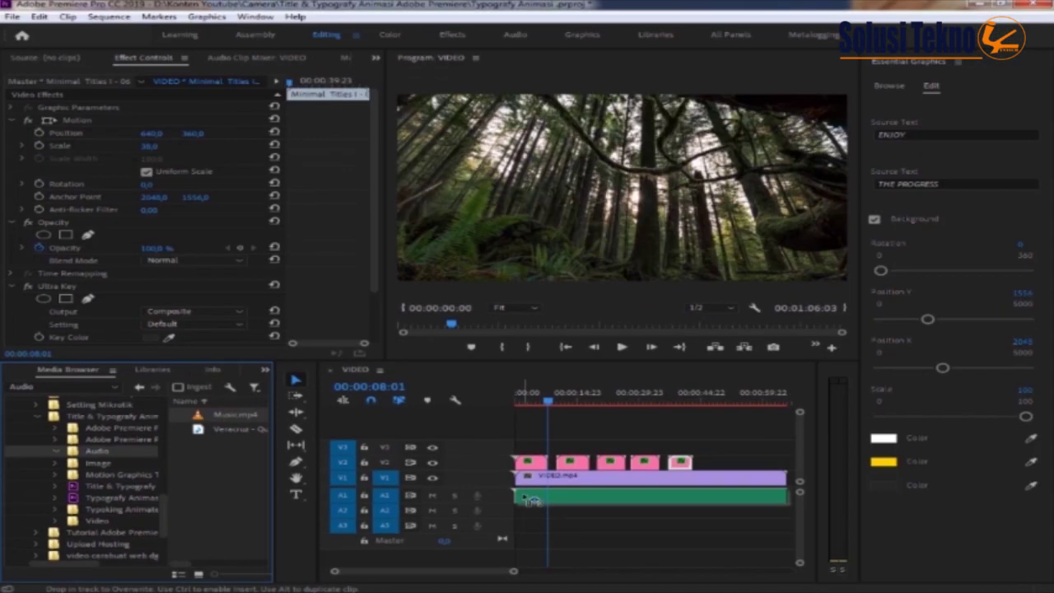
left_click_drag(531, 501, 531, 498)
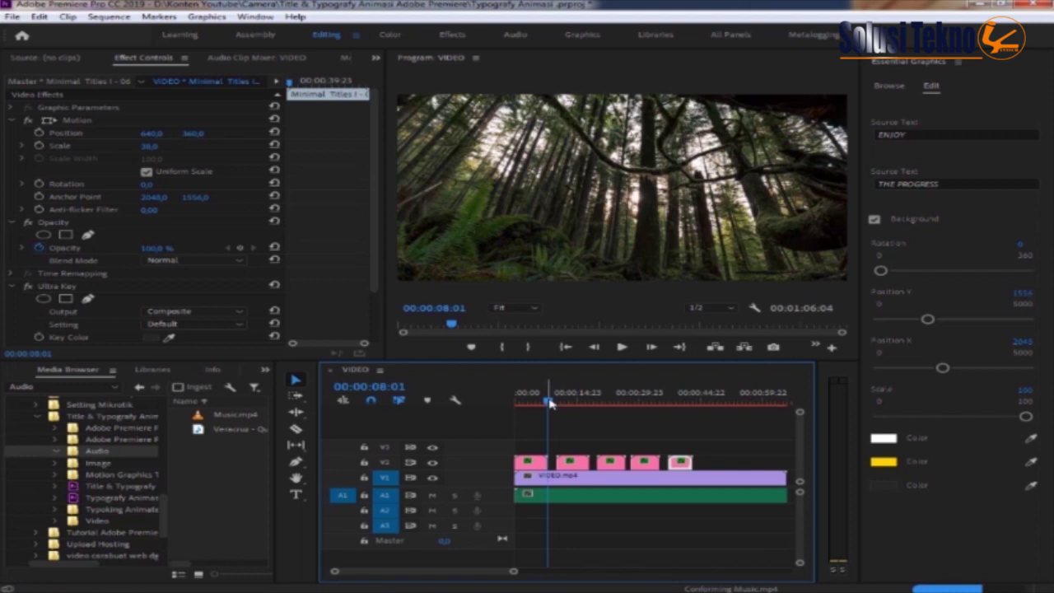
left_click_drag(550, 394, 517, 396)
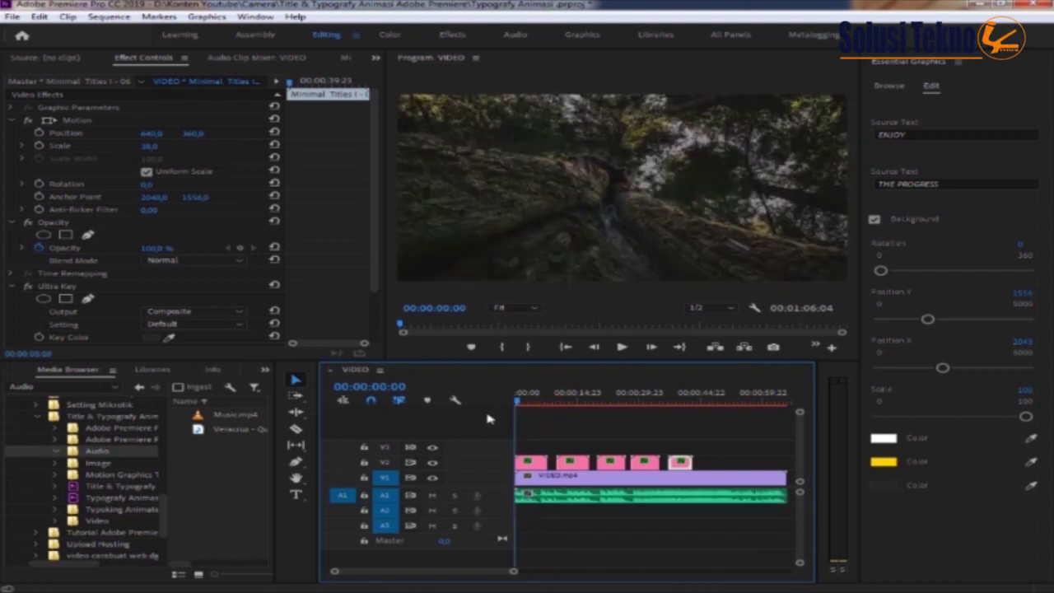
left_click(622, 348)
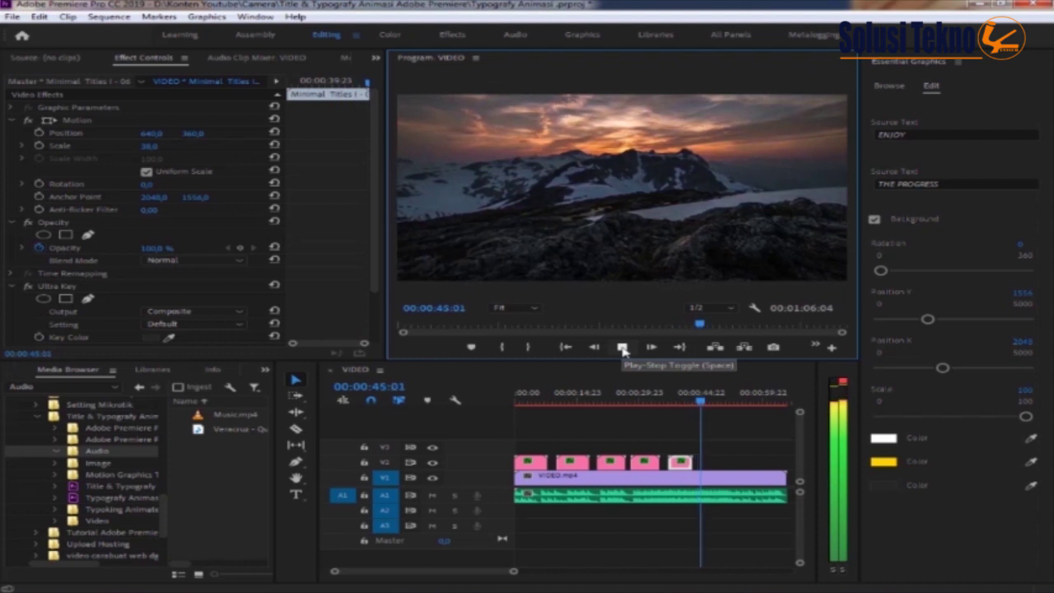
- Trim the ends of VIDEO.mp4 and Music.mp4 back to 00:00:45:13
left_click(622, 347)
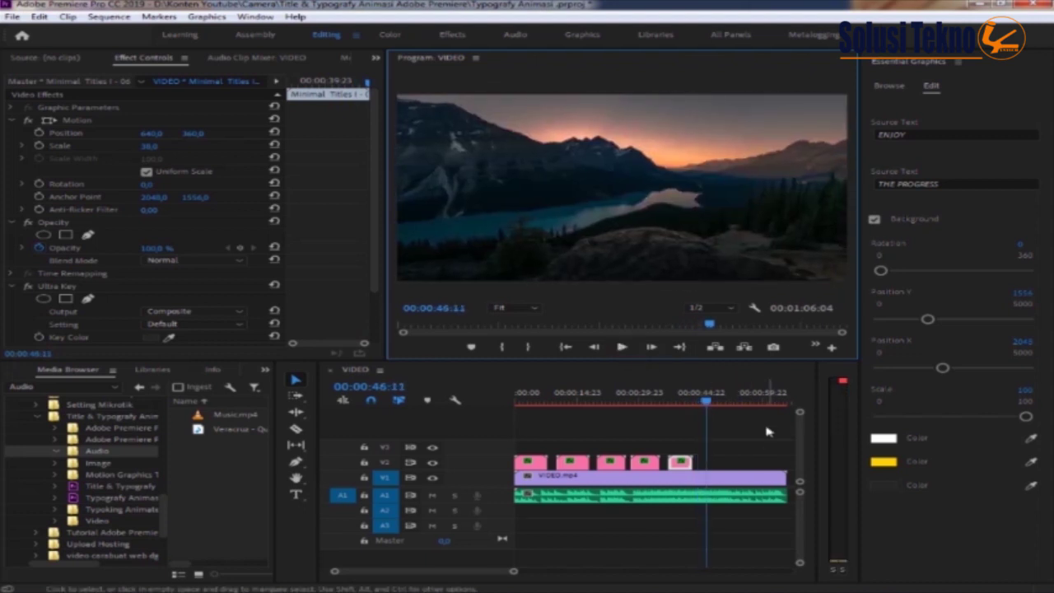
left_click(703, 402)
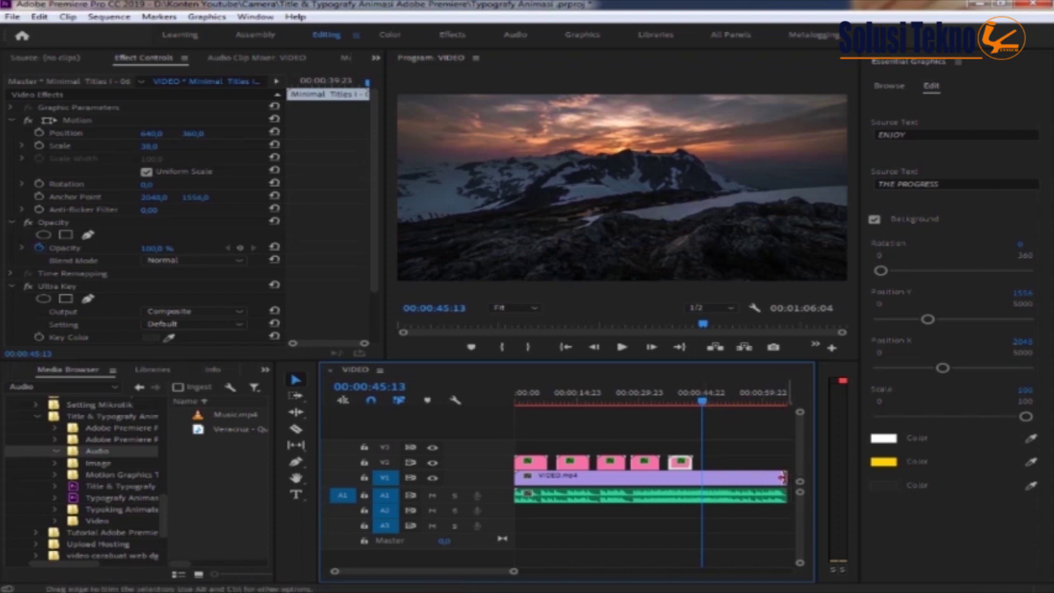
left_click_drag(777, 478, 701, 478)
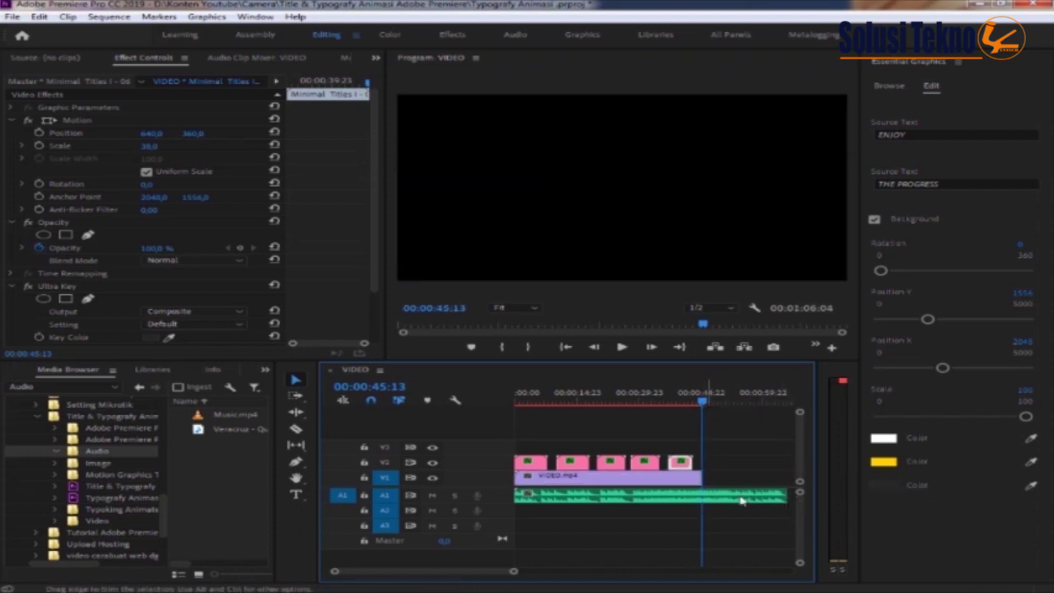
left_click_drag(781, 494, 698, 496)
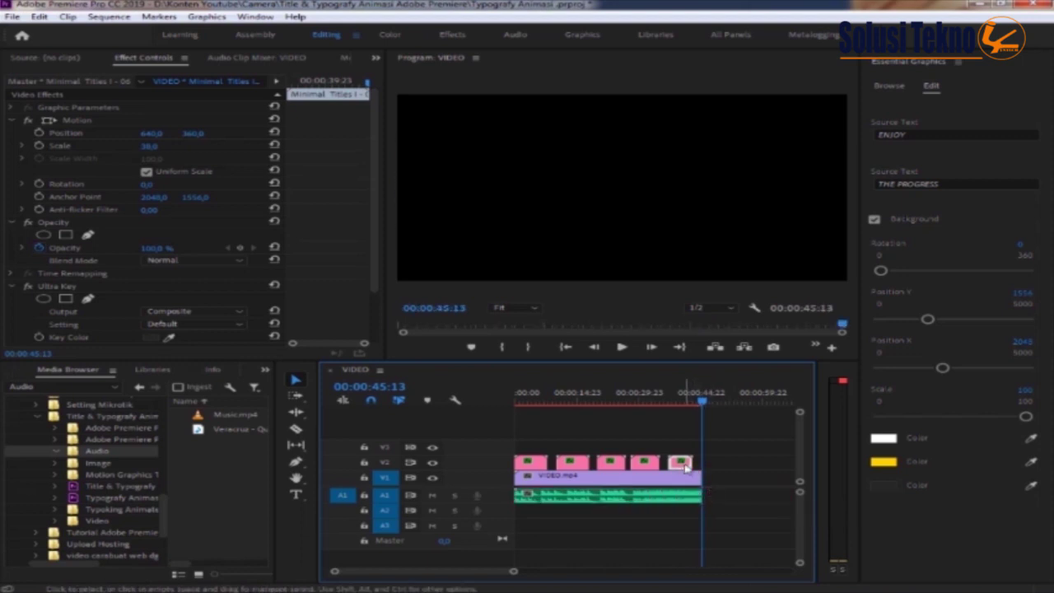
left_click_drag(701, 402, 681, 403)
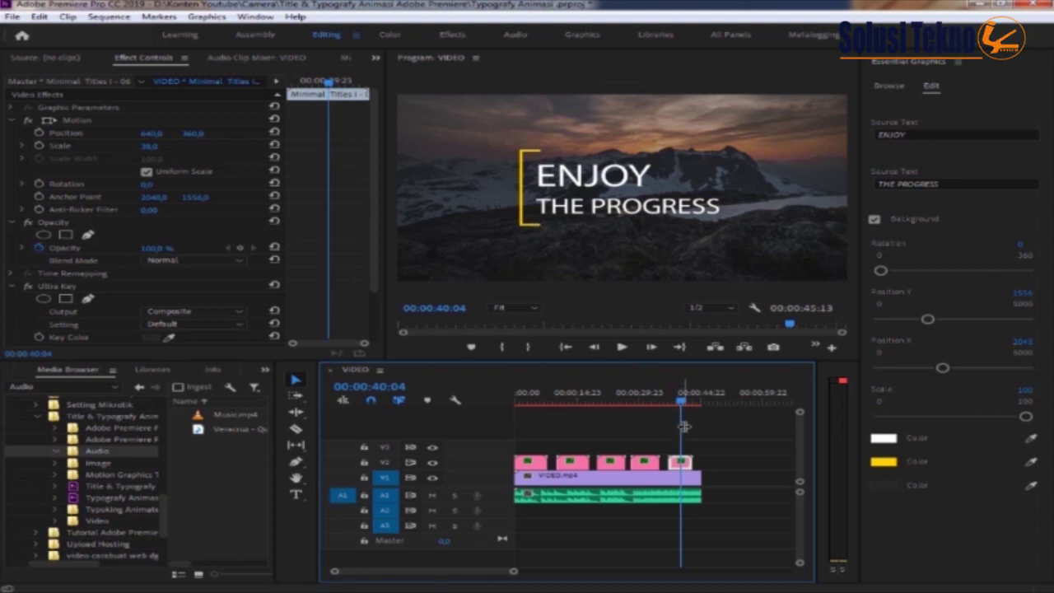
- Replace the final title's two text lines with CHANNEL and SOLUSI TEKNO
left_click(910, 134)
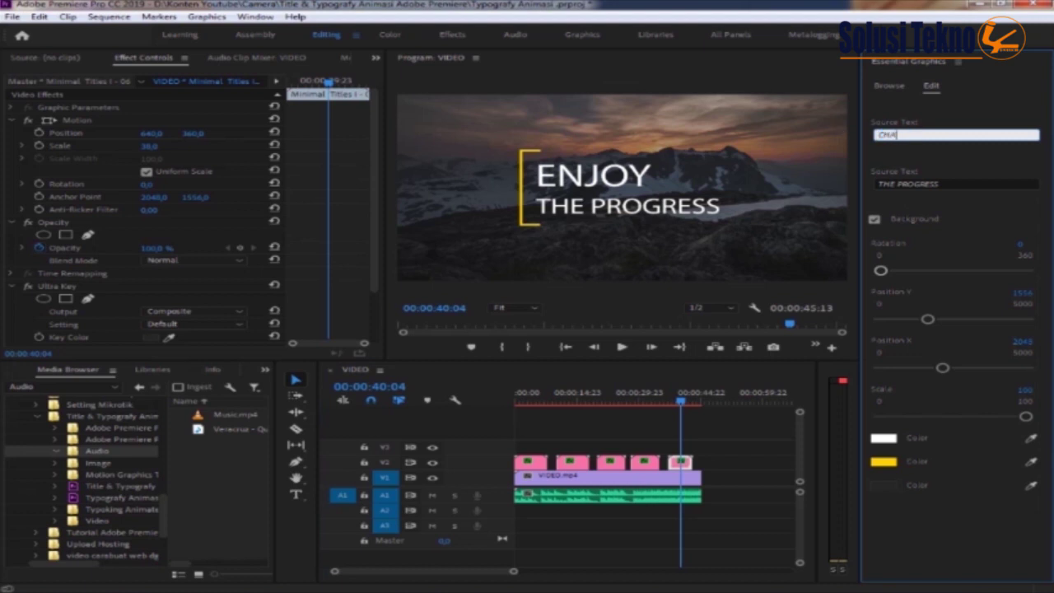
left_click(959, 183)
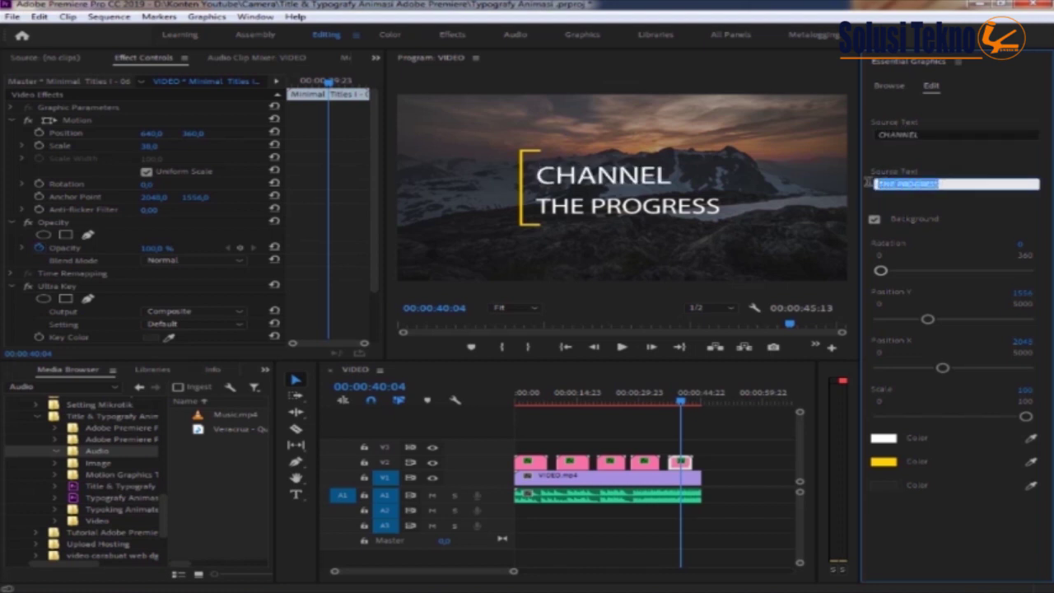
type("E")
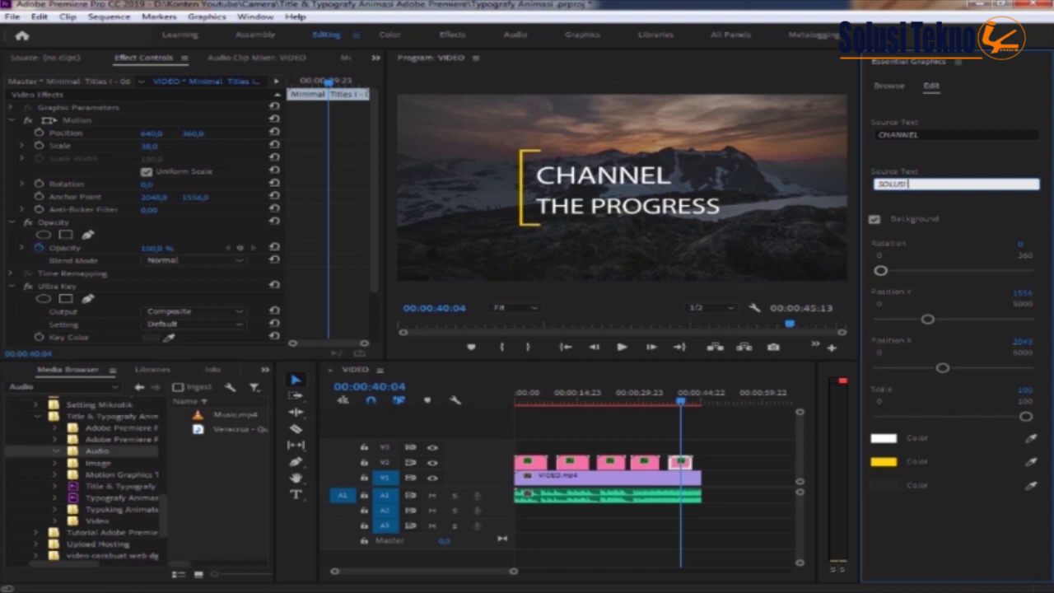
type("OLUSI TEKNO")
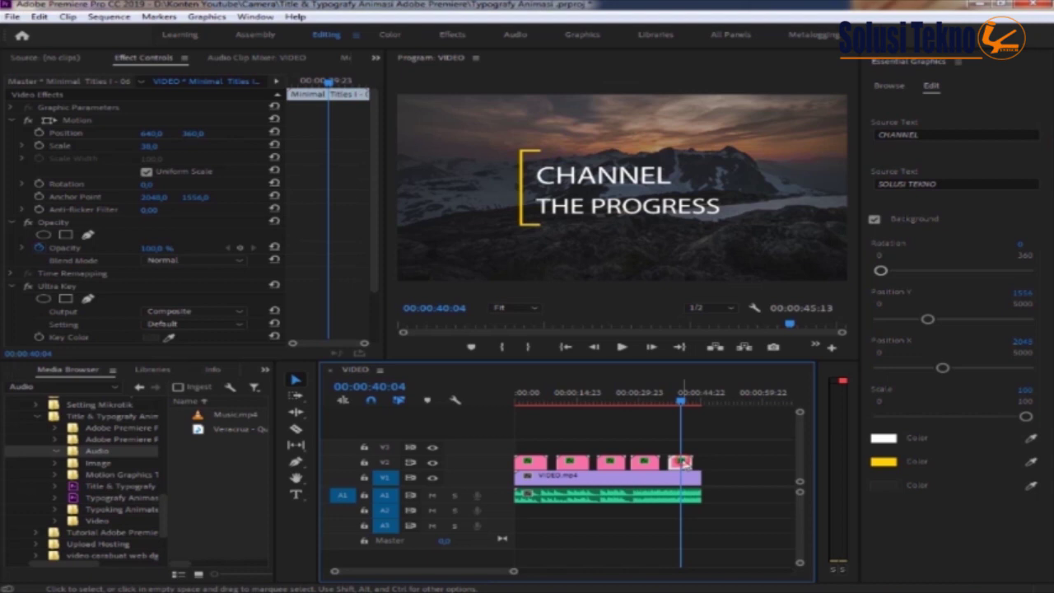
left_click(682, 464)
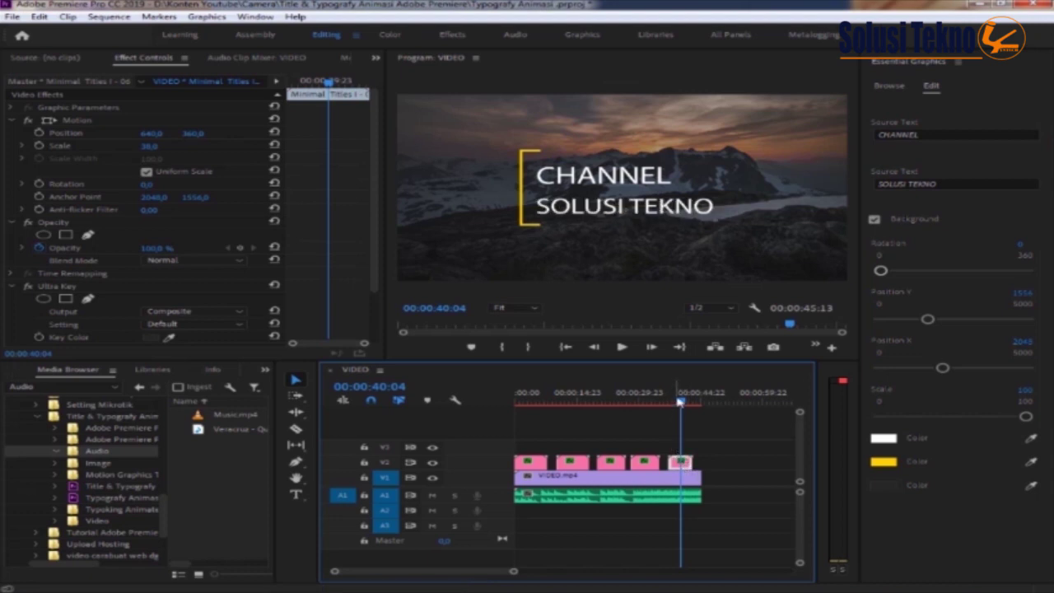
- Play back the final title from just before it appears to check the new text
left_click_drag(679, 402, 664, 405)
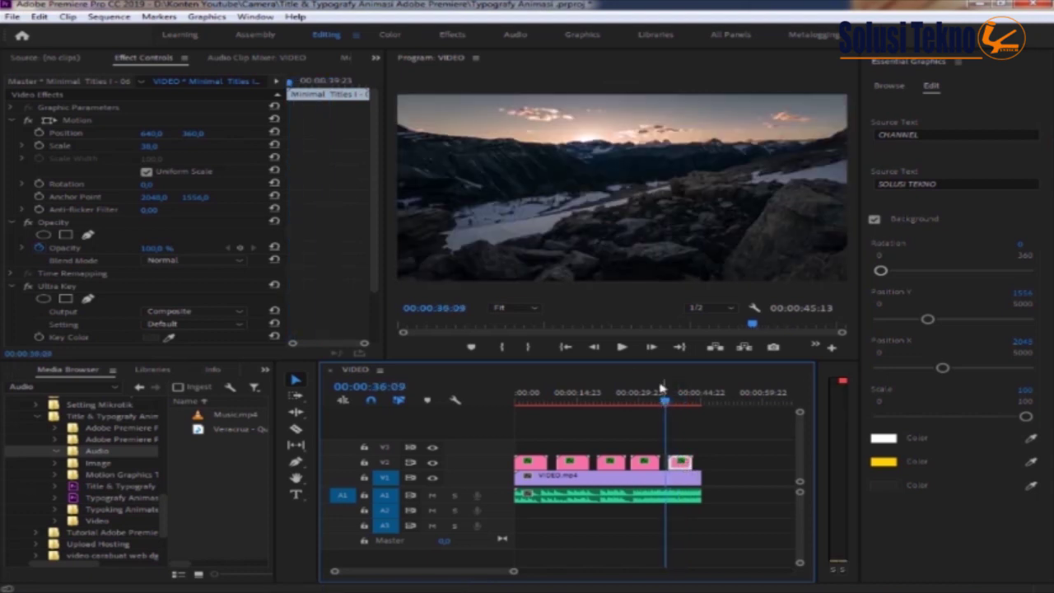
left_click(622, 347)
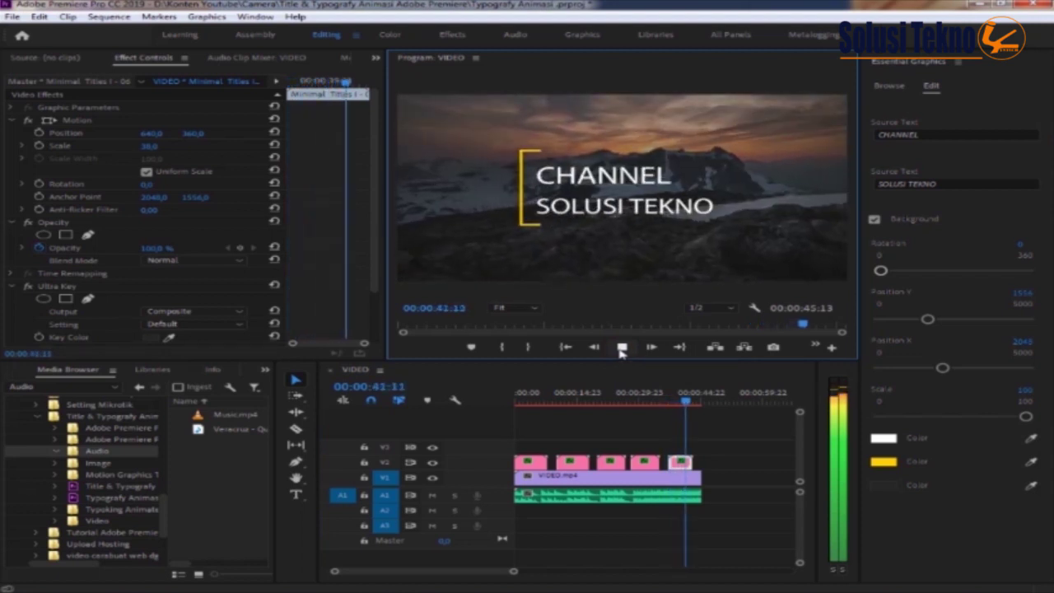
left_click(622, 348)
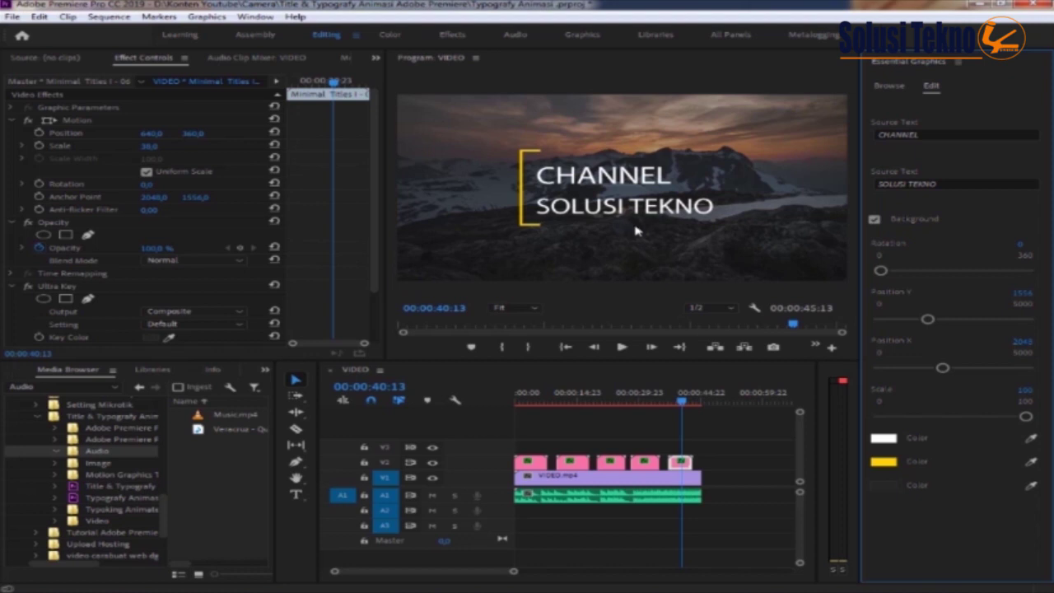
- Set the final title's text colour to bright yellow, FFEE00
left_click(884, 441)
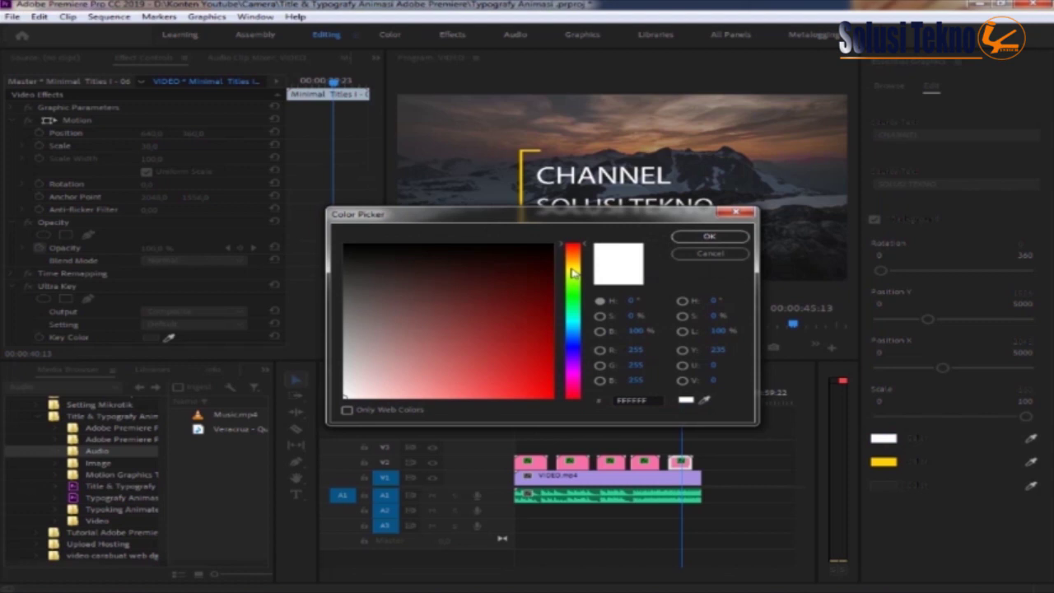
left_click(574, 269)
left_click_drag(541, 290, 572, 422)
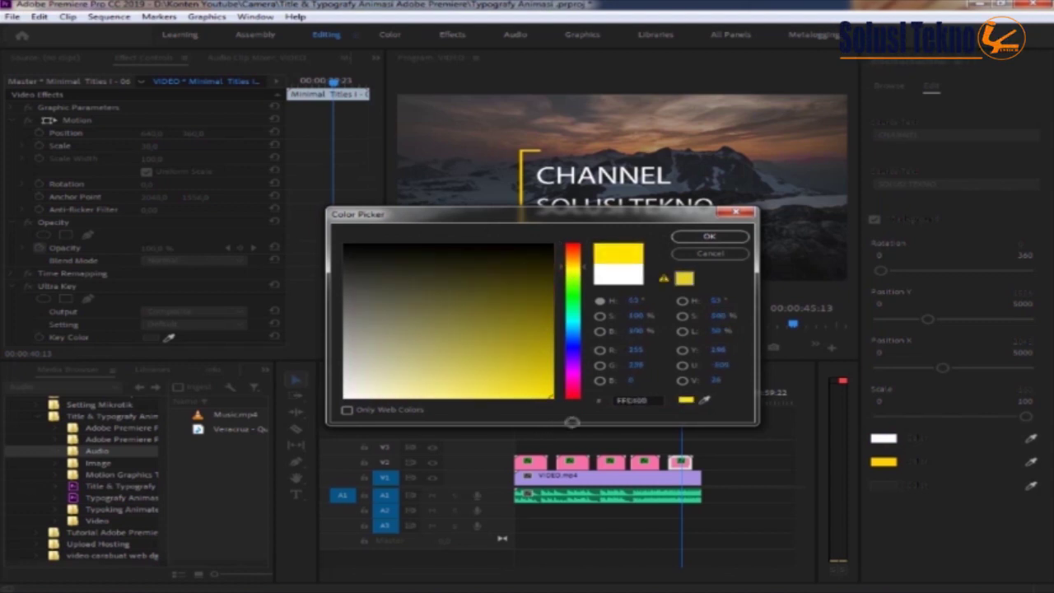
left_click(709, 237)
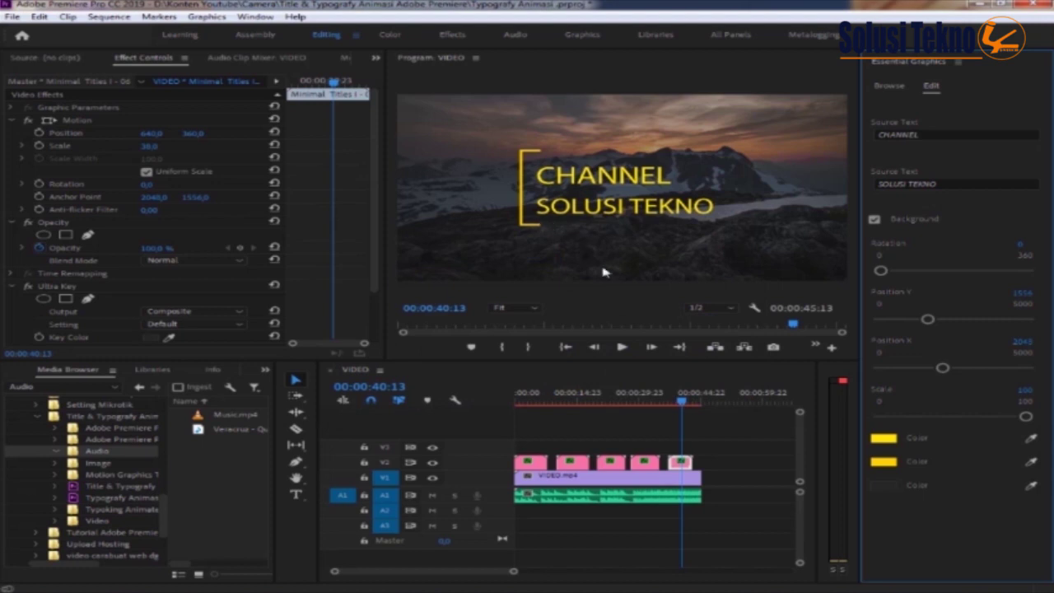
- Make the title's accent bracket white and rewind to just before the final title
left_click(883, 463)
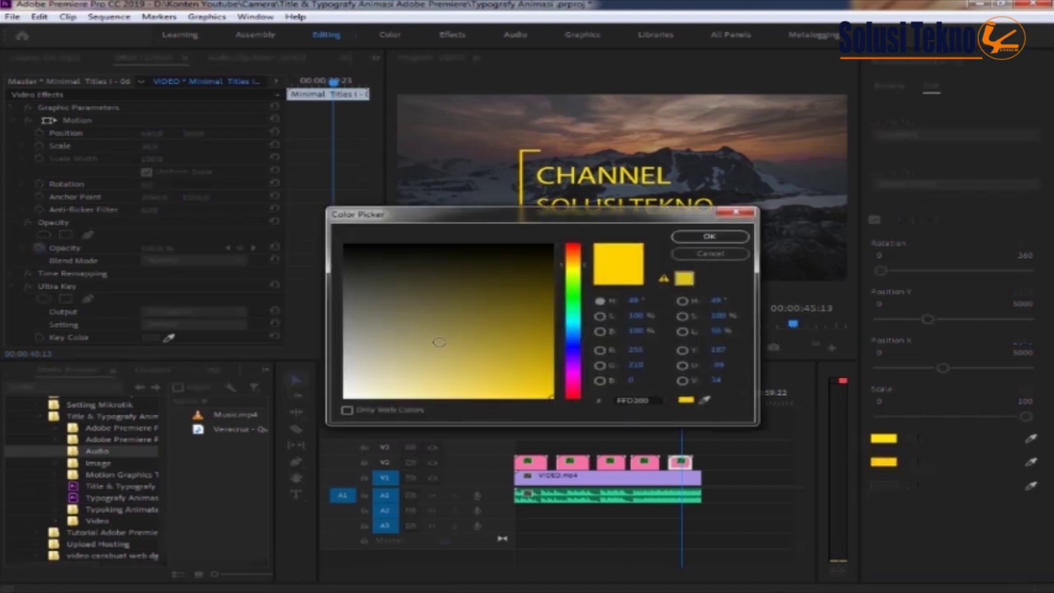
left_click_drag(439, 342, 282, 437)
left_click(708, 238)
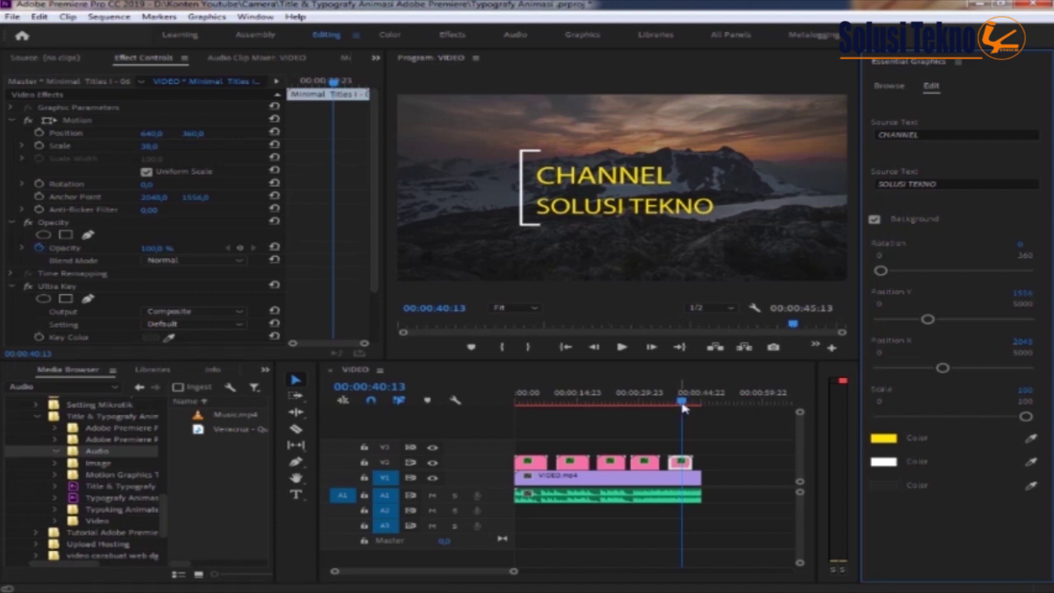
left_click_drag(683, 405, 670, 404)
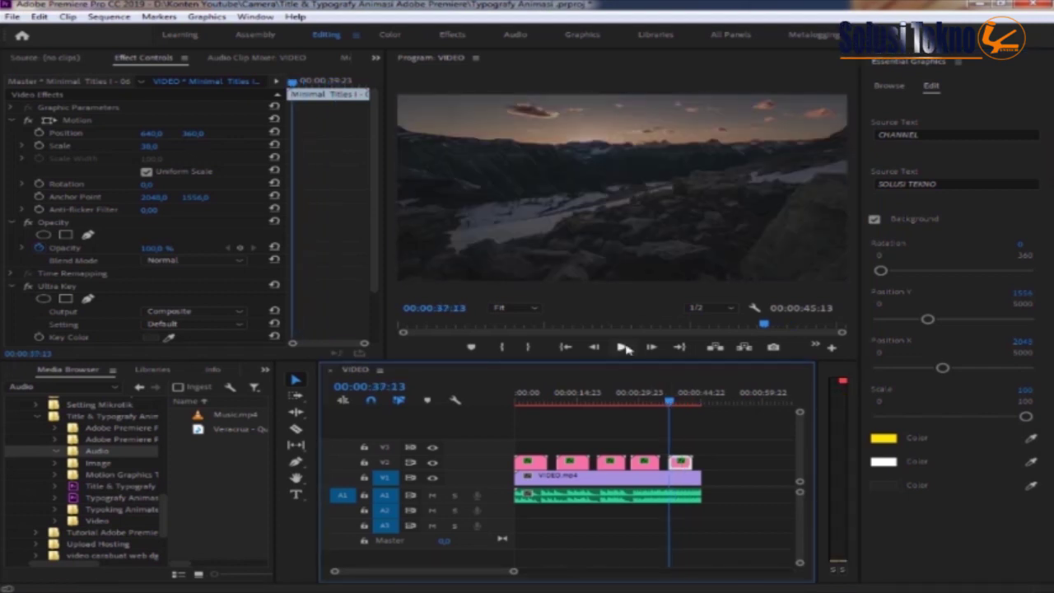
left_click(624, 348)
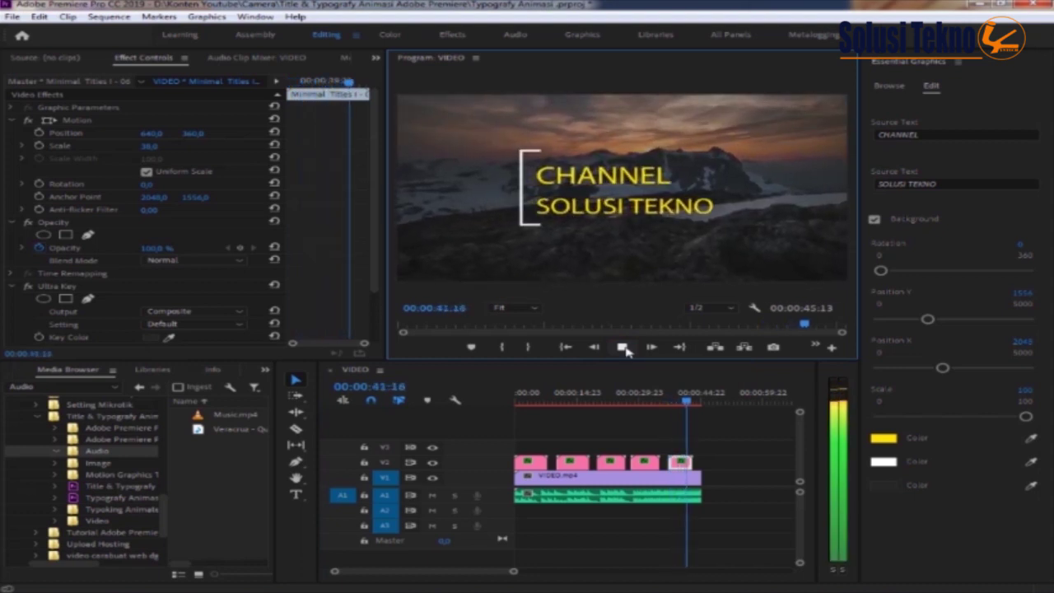
left_click(624, 349)
left_click_drag(694, 402, 501, 412)
left_click(623, 348)
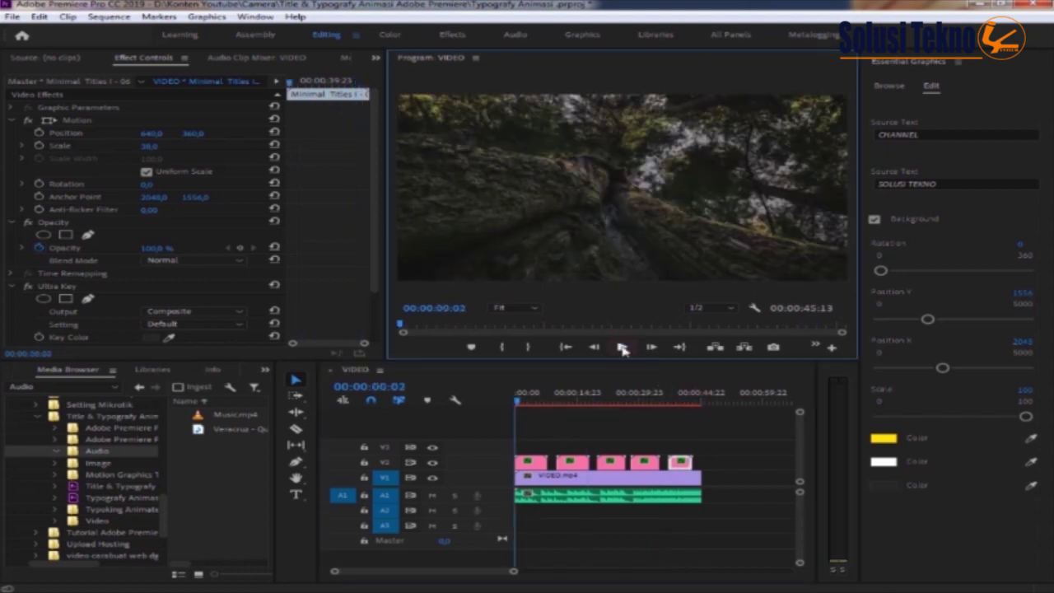